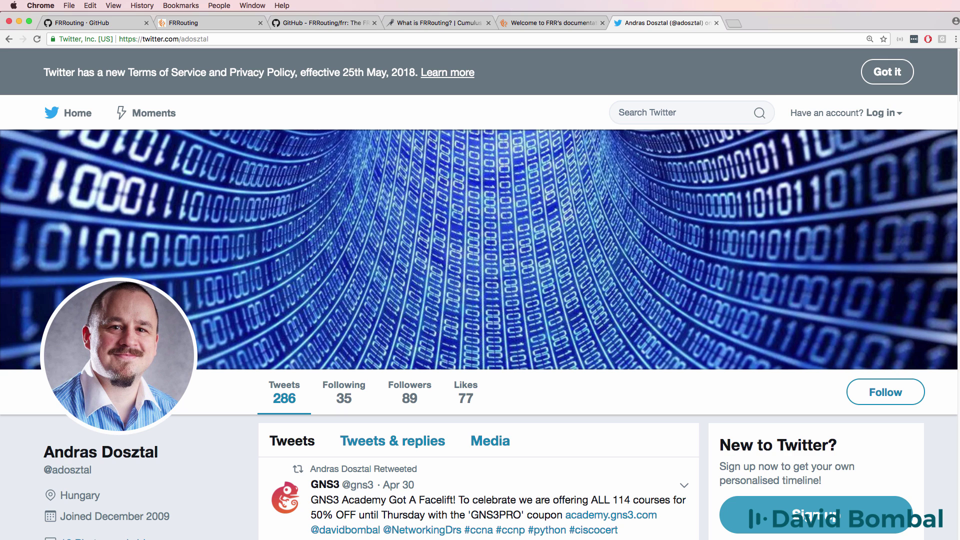
Switch to the FRRouting GitHub page and highlight its heading and 'Free Range Routing Protocol Suite' subtitle
click(123, 25)
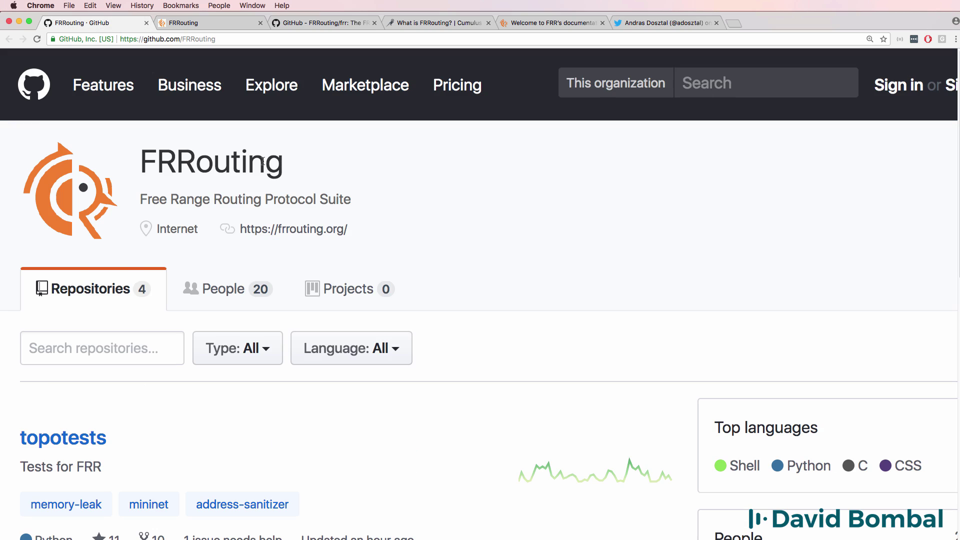
drag(142, 162, 286, 165)
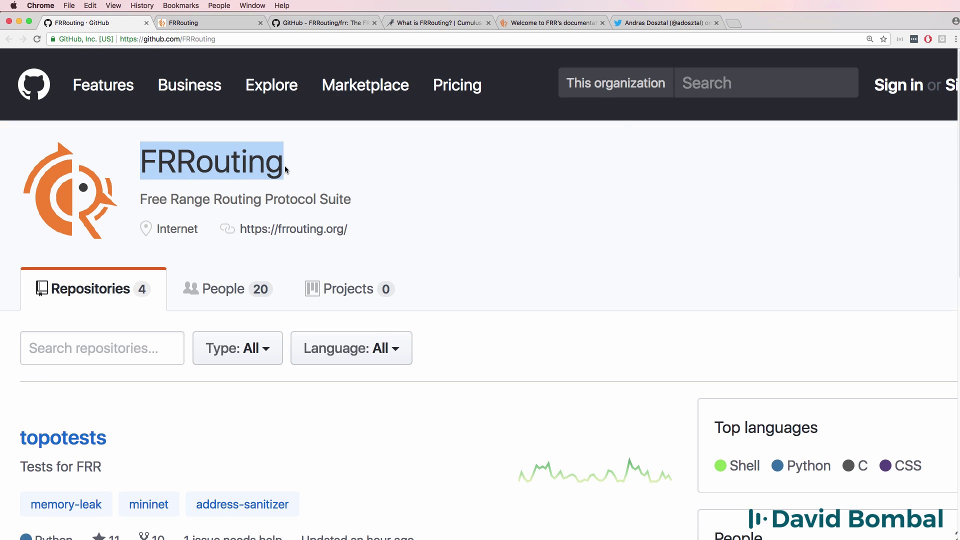
drag(141, 198, 358, 197)
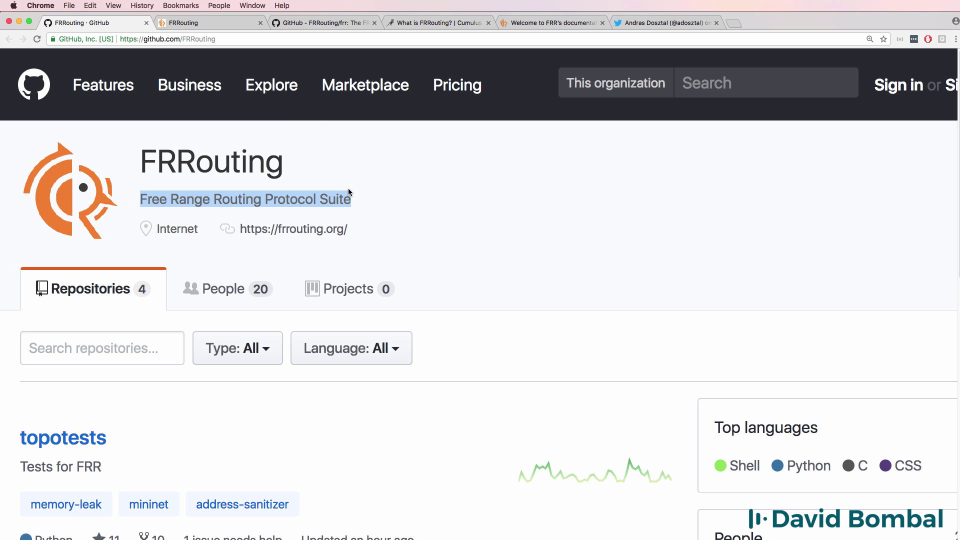
Highlight the FRR description paragraph on frrouting.org, then switch to Cumulus's 'What is FRRouting?' article
click(205, 25)
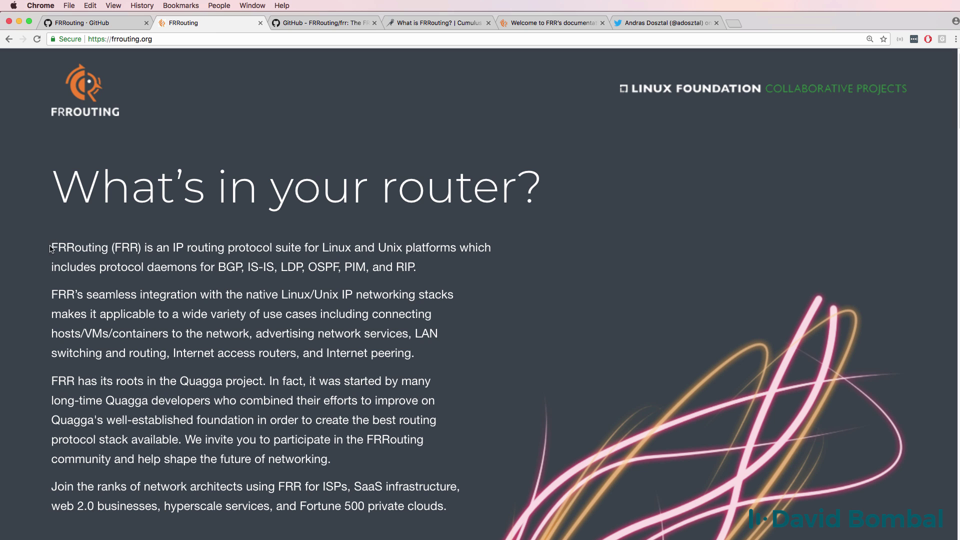
drag(52, 245, 422, 270)
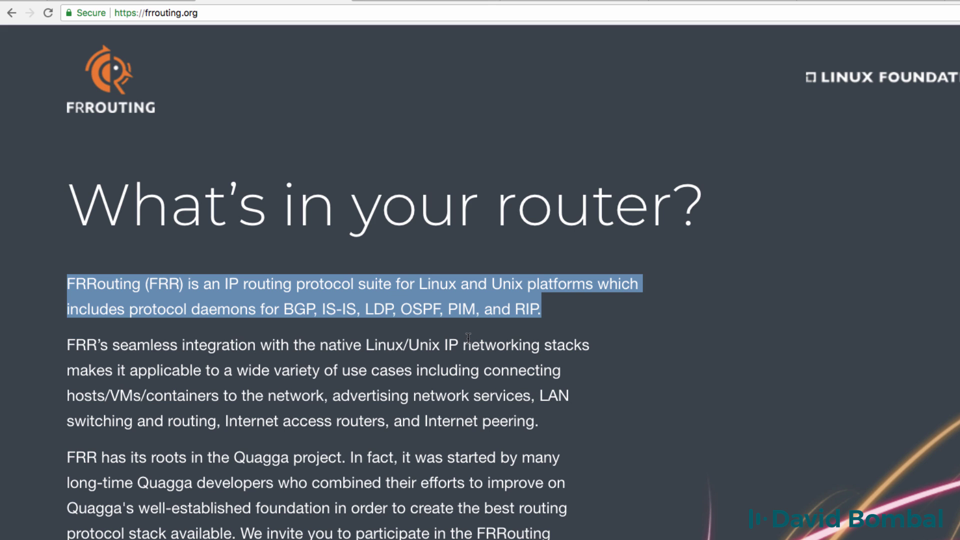
click(433, 23)
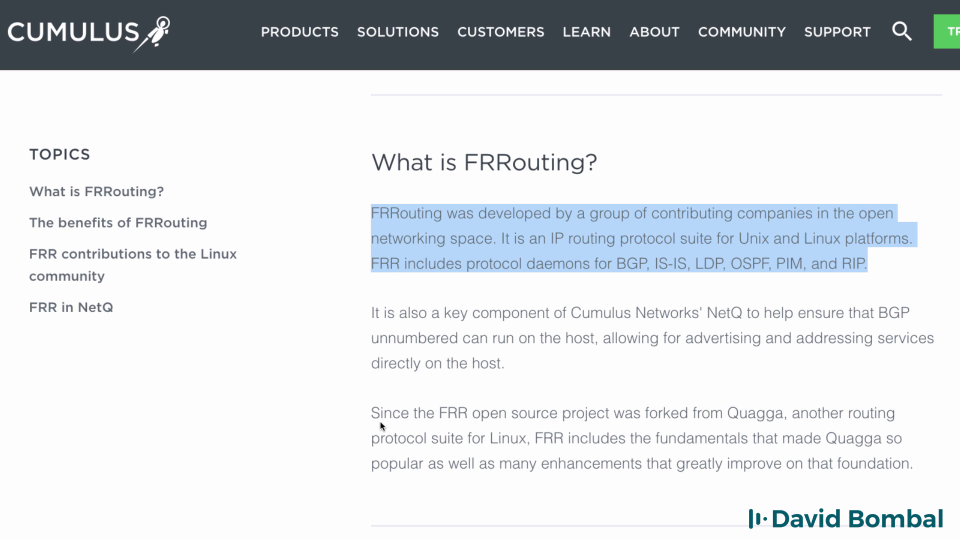
Highlight the sentence about FRR forking from Quagga and enlarge the Quagga photo
drag(370, 413, 917, 460)
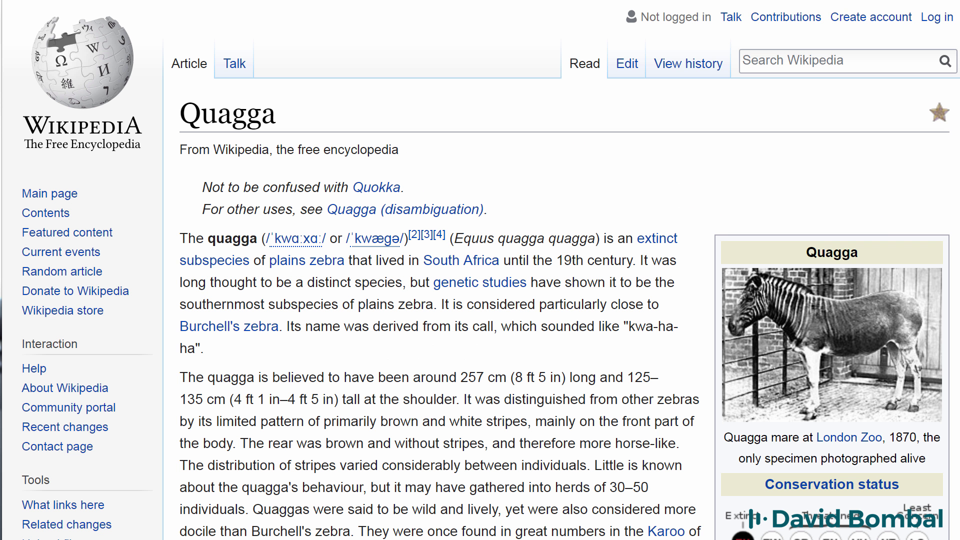
click(833, 330)
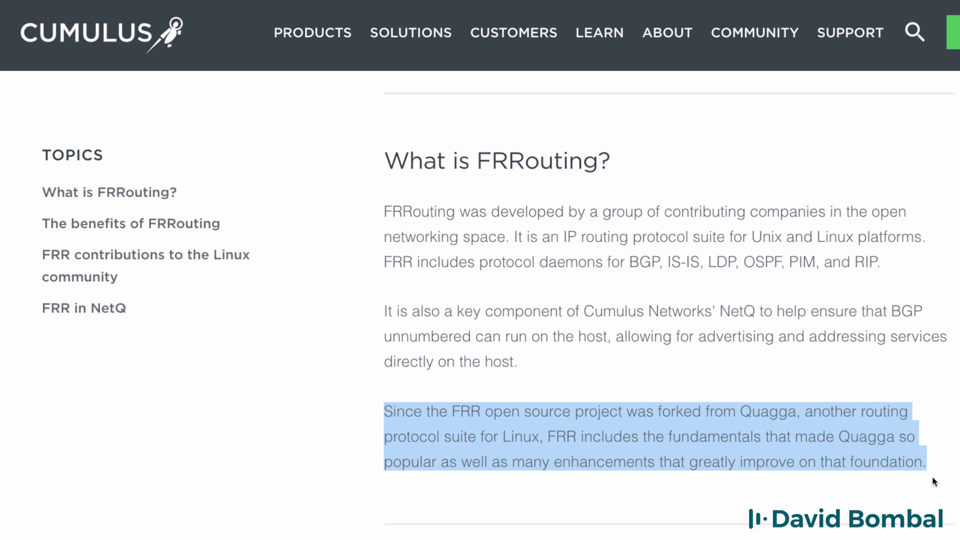
scroll(934, 482, down, 9)
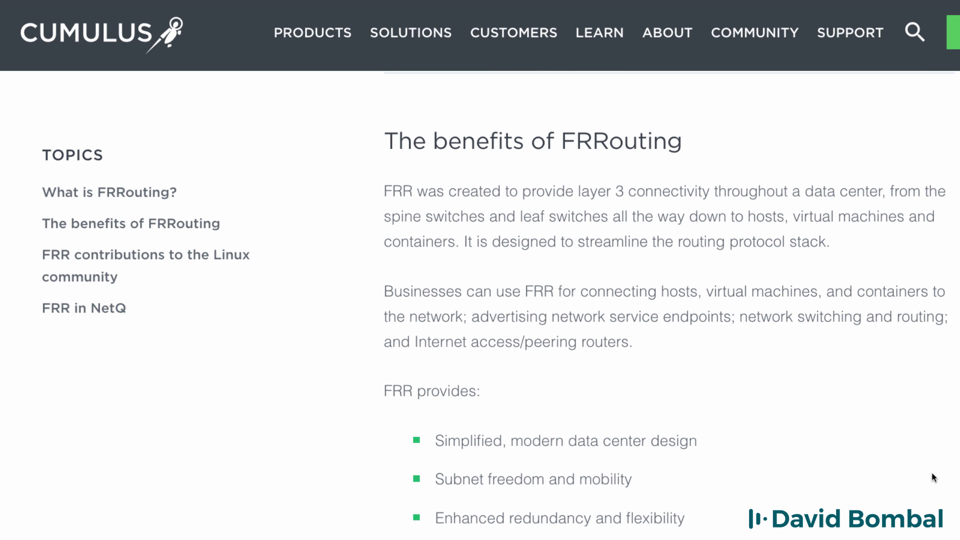
Go through the FRR GitHub README and documentation page, selecting the documentation address
click(325, 22)
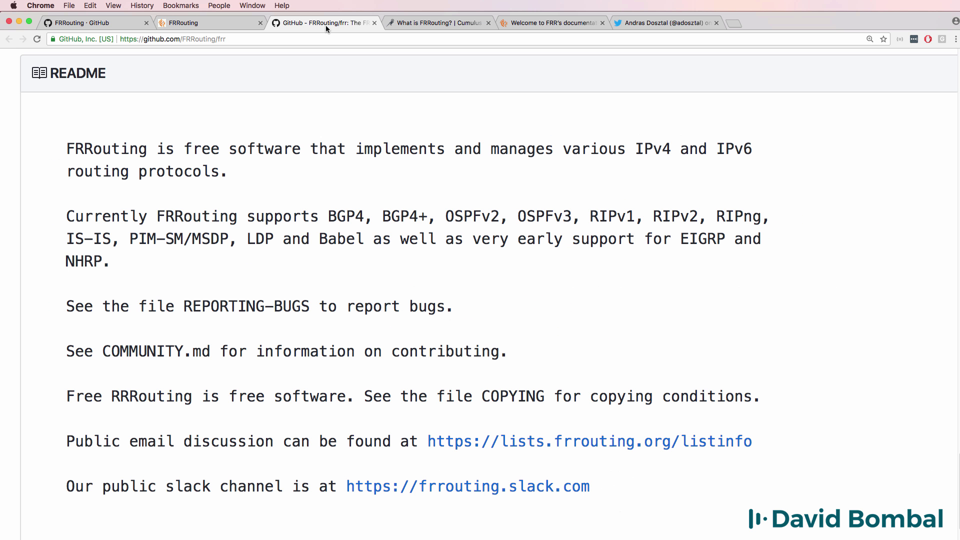
click(573, 24)
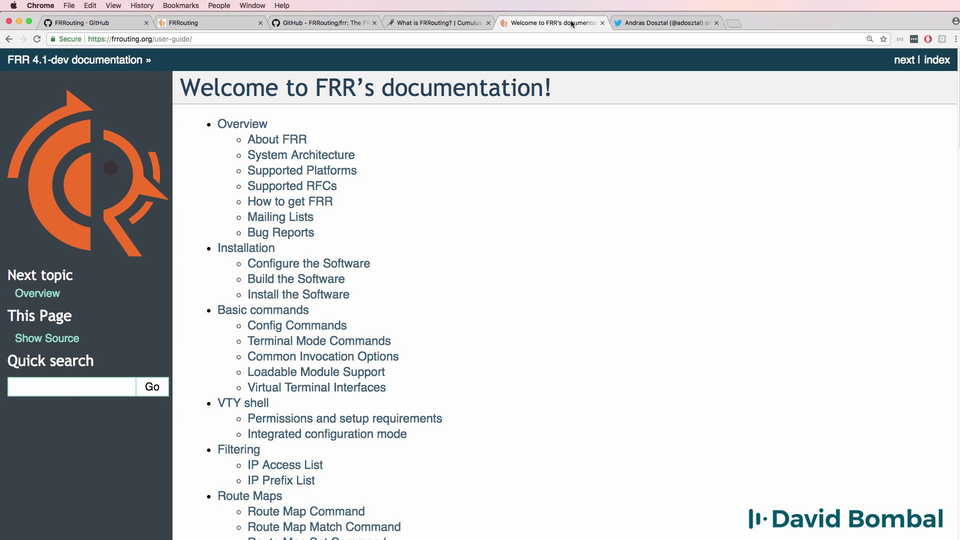
click(166, 38)
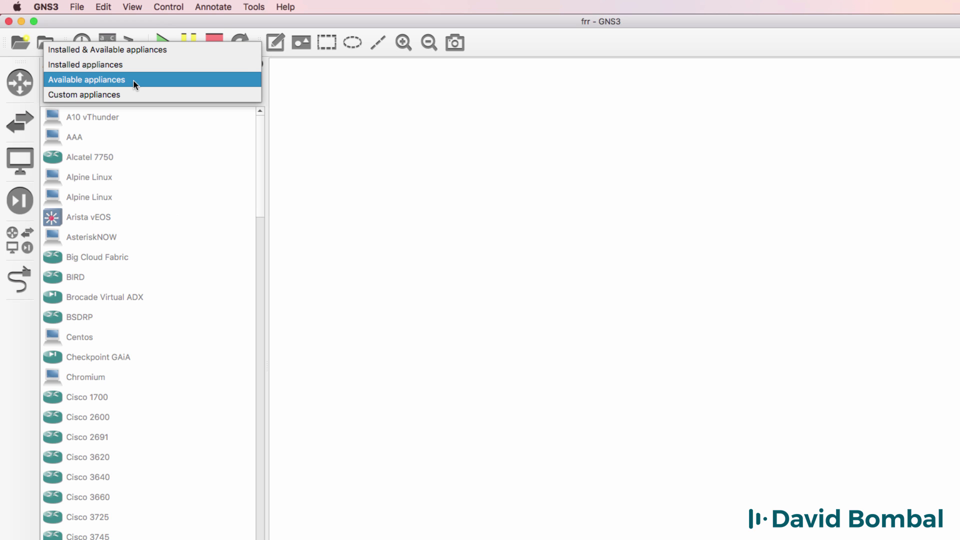
click(134, 80)
Filter GNS3's available appliances by 'FRR', confirming no FRR appliance is listed
click(109, 96)
text(FRR)
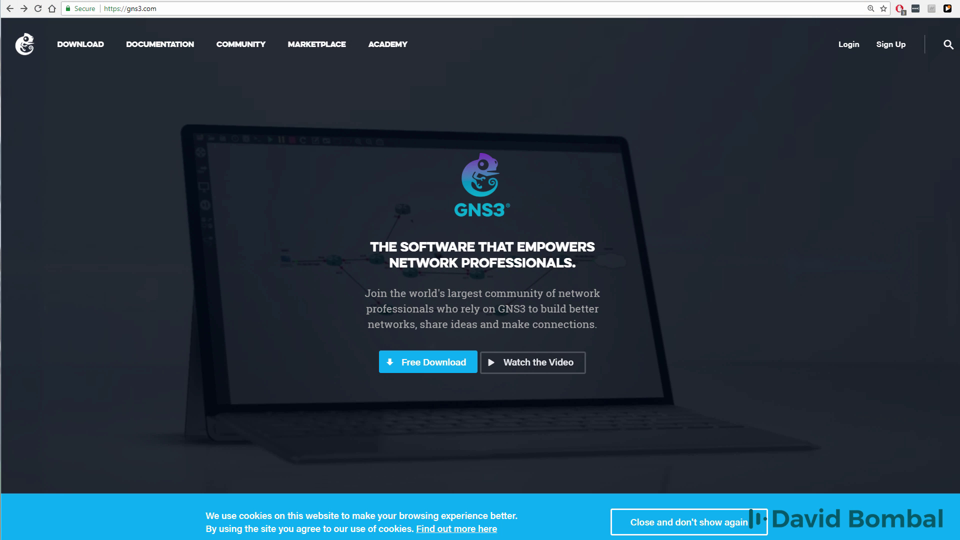
Search the GNS3 Marketplace appliances for 'FRR' and download the FRRouting appliance file
click(333, 43)
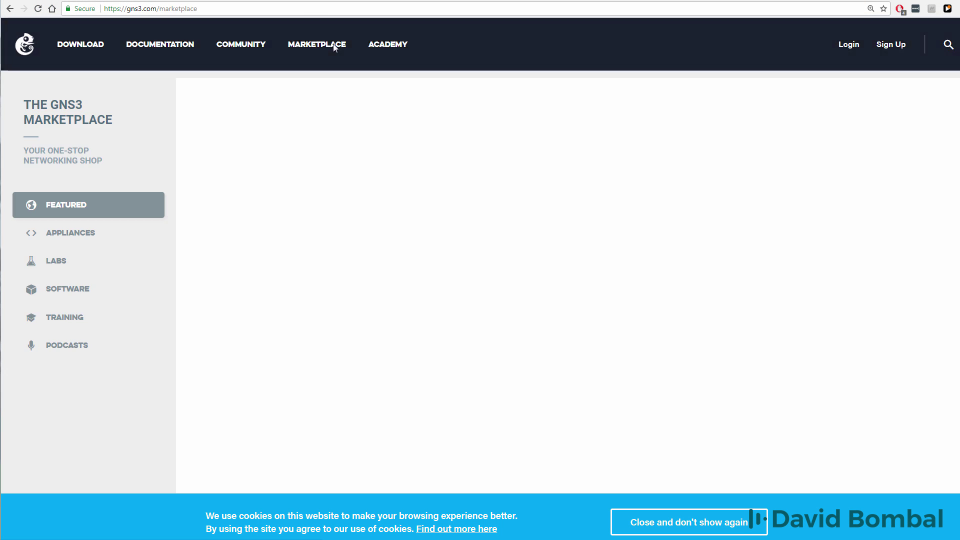
click(65, 233)
click(871, 119)
text(F)
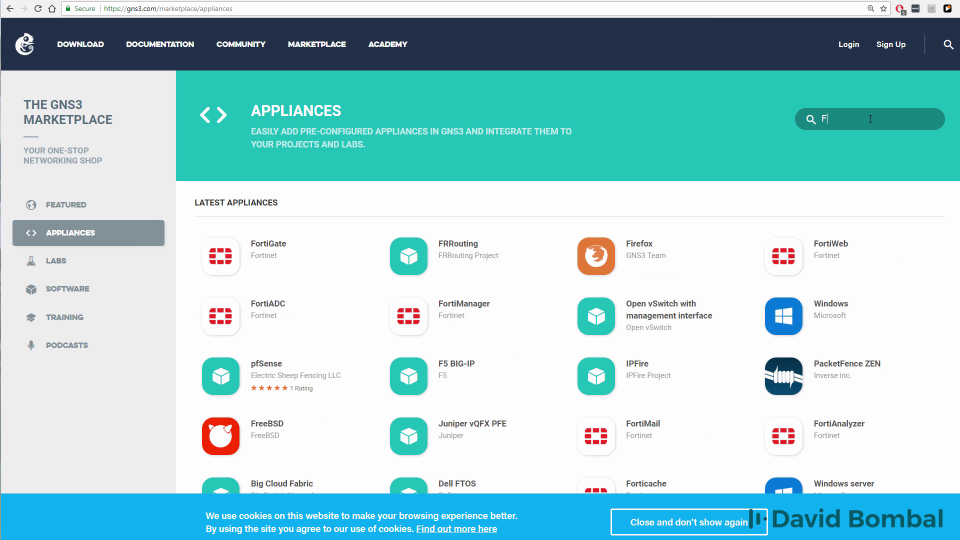
text(RR)
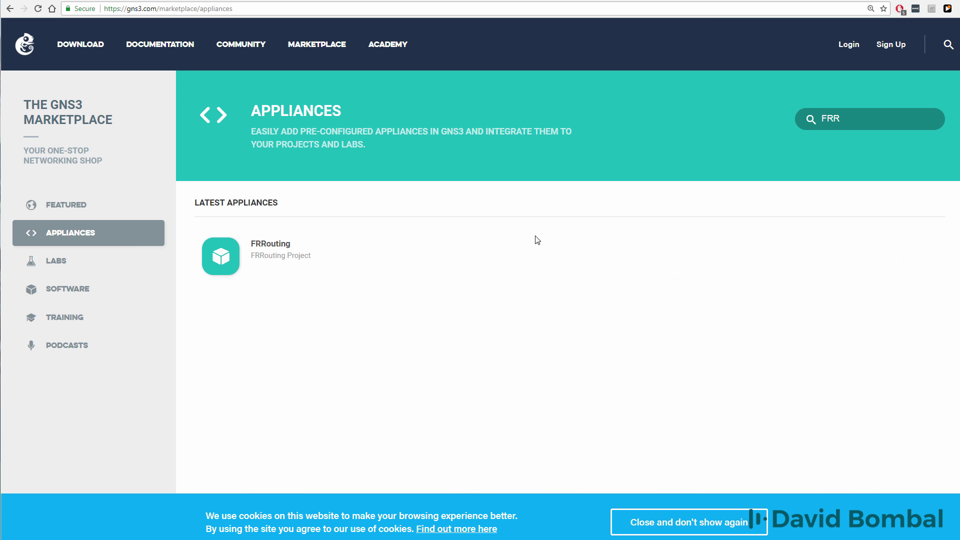
click(257, 251)
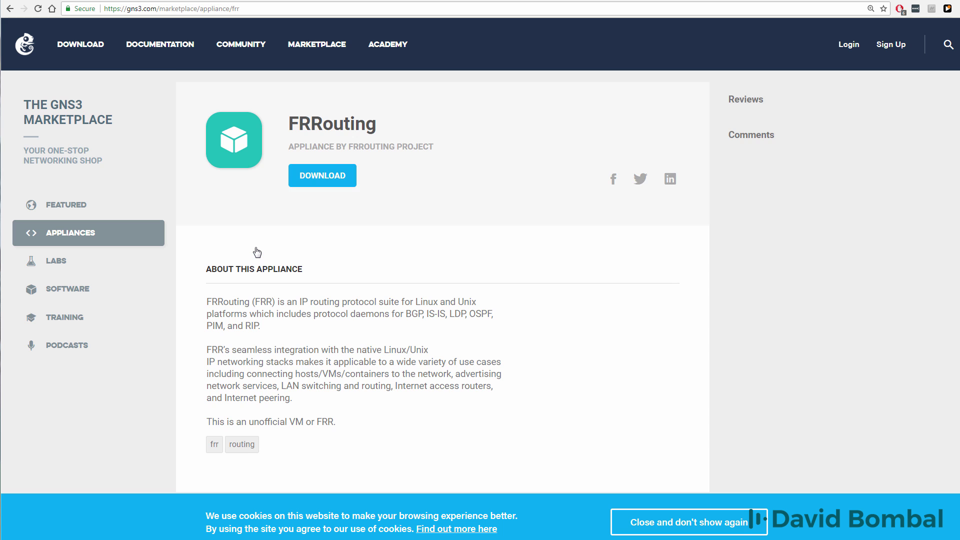
click(333, 176)
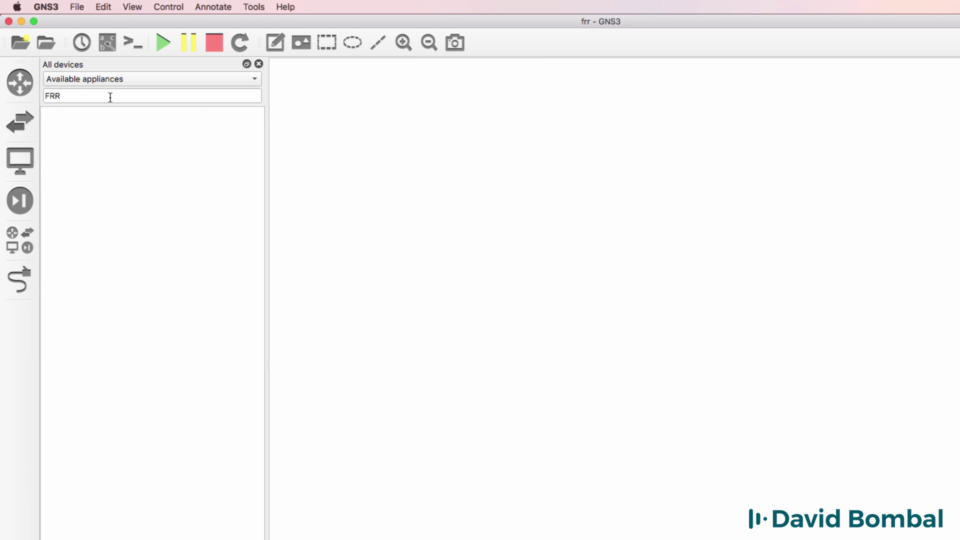
Import the frr.gns3a appliance file from Downloads via File > Import appliance
click(76, 7)
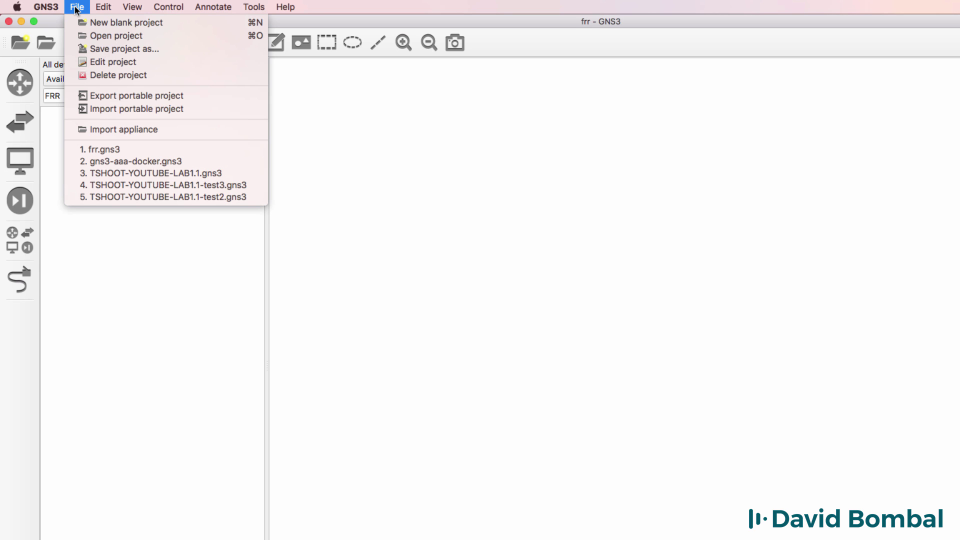
click(123, 133)
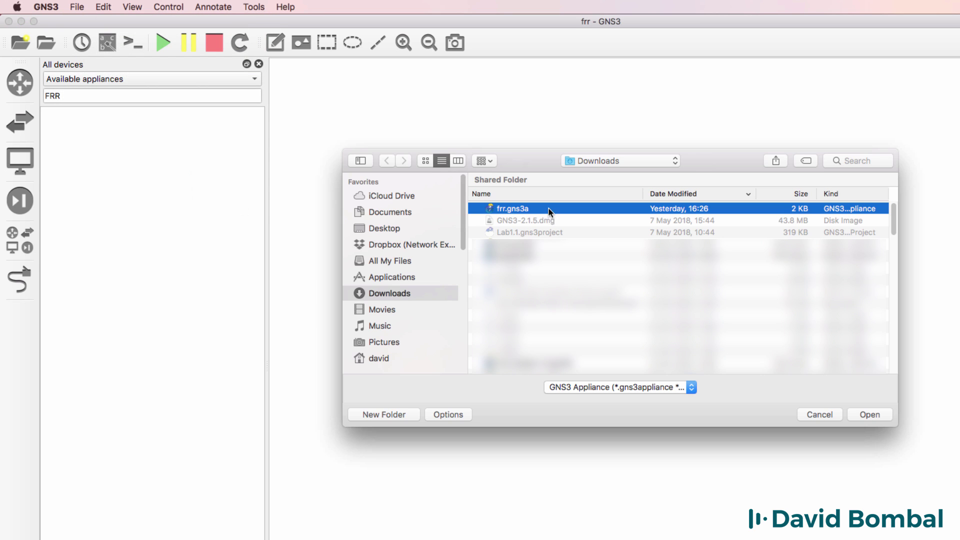
click(870, 415)
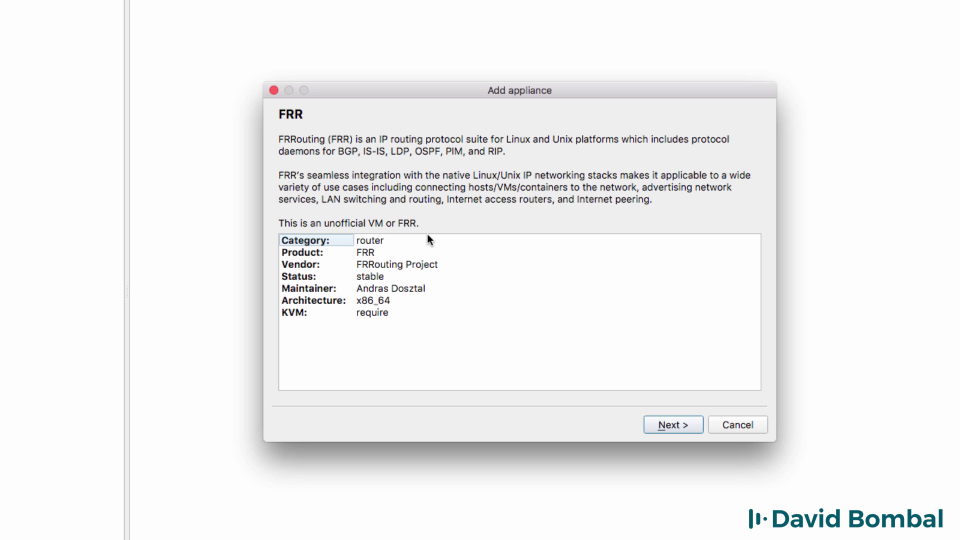
Review the FRR appliance's maintainer, x86_64 and KVM details, then choose to run it on the GNS3 VM
click(330, 293)
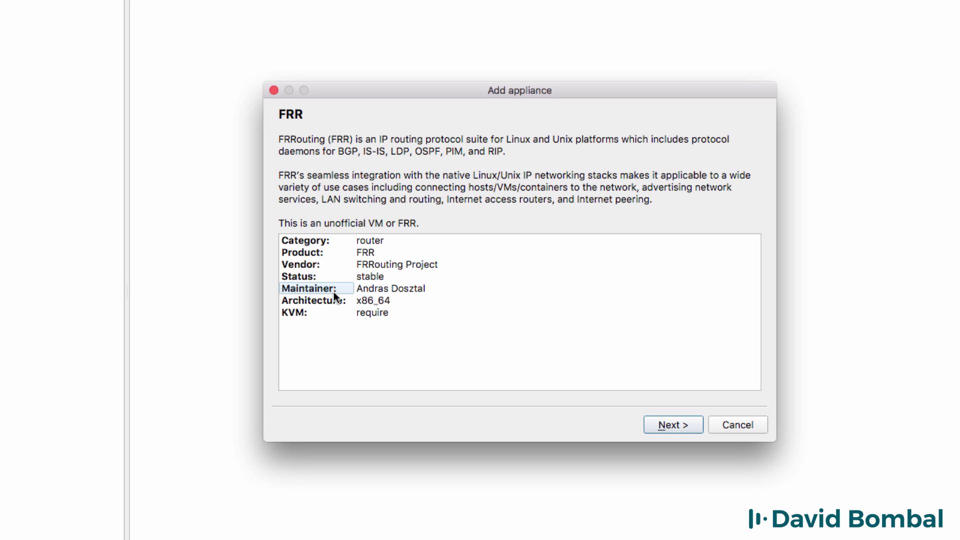
click(334, 301)
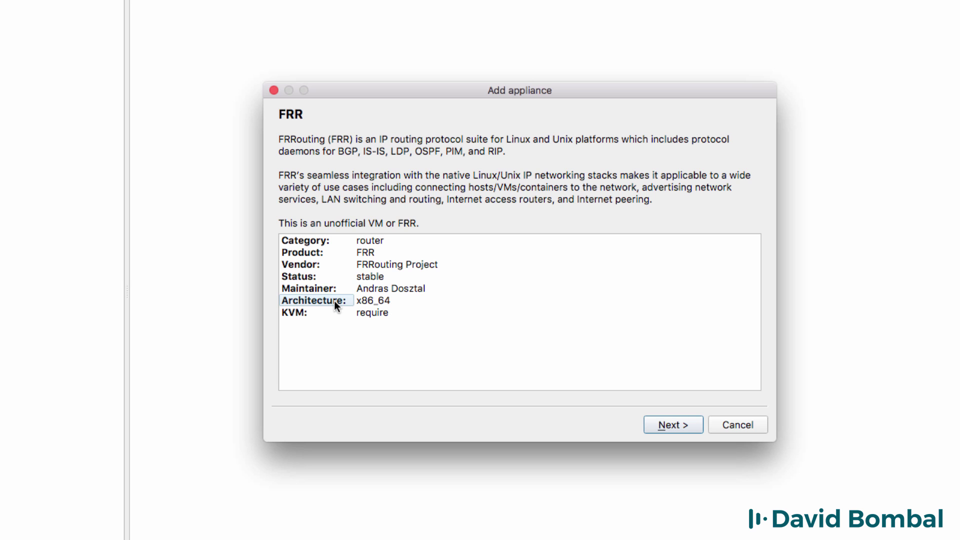
click(326, 313)
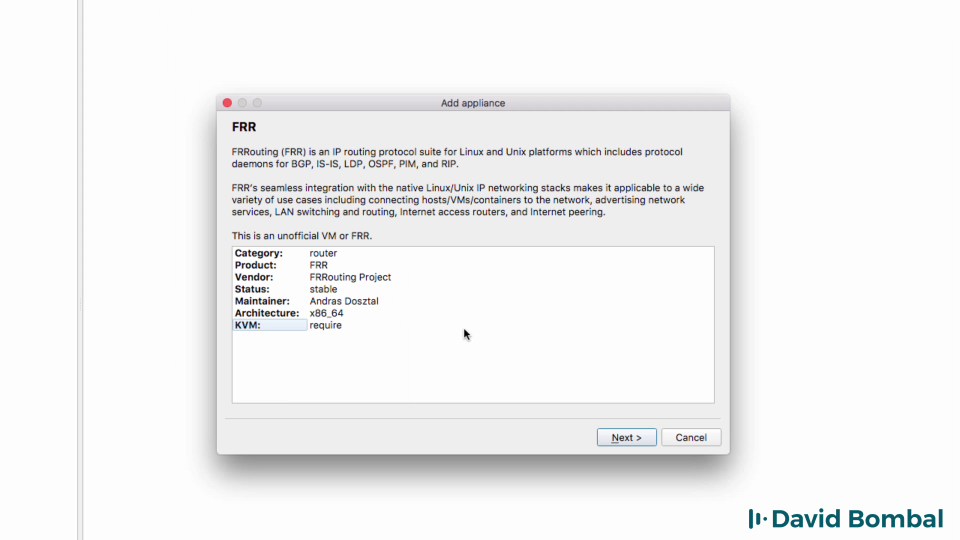
click(647, 443)
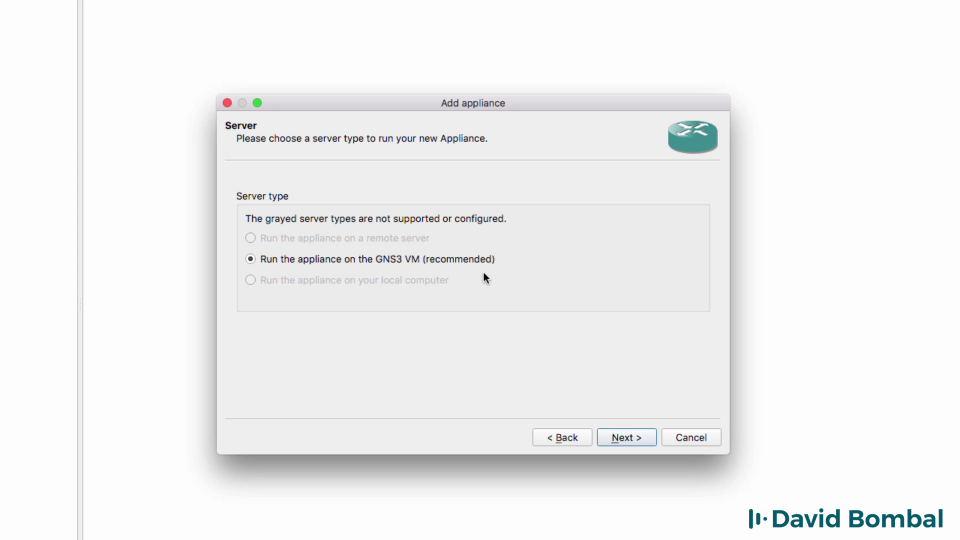
click(638, 439)
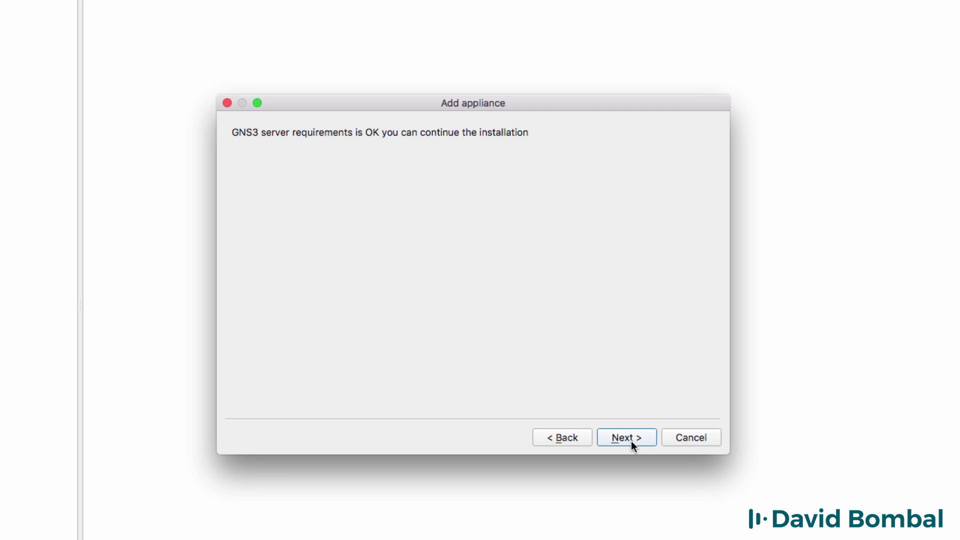
Select the missing frr4.0-vm0.1.qcow2 image under Required files and download it from SourceForge
click(631, 440)
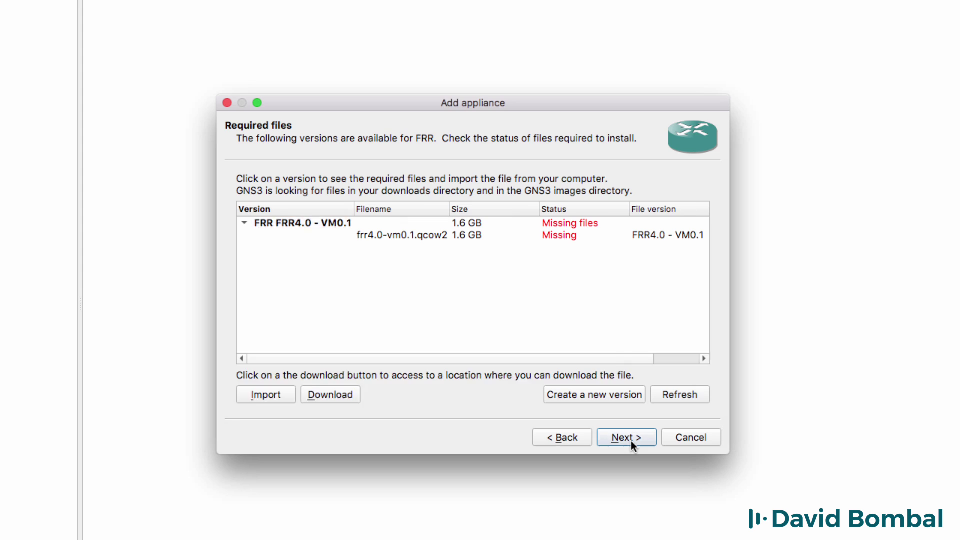
click(382, 236)
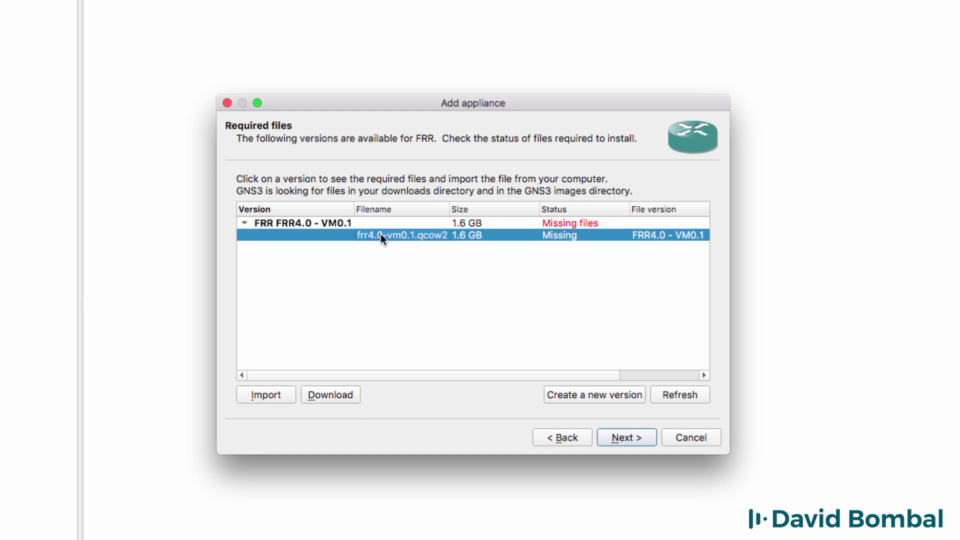
click(331, 398)
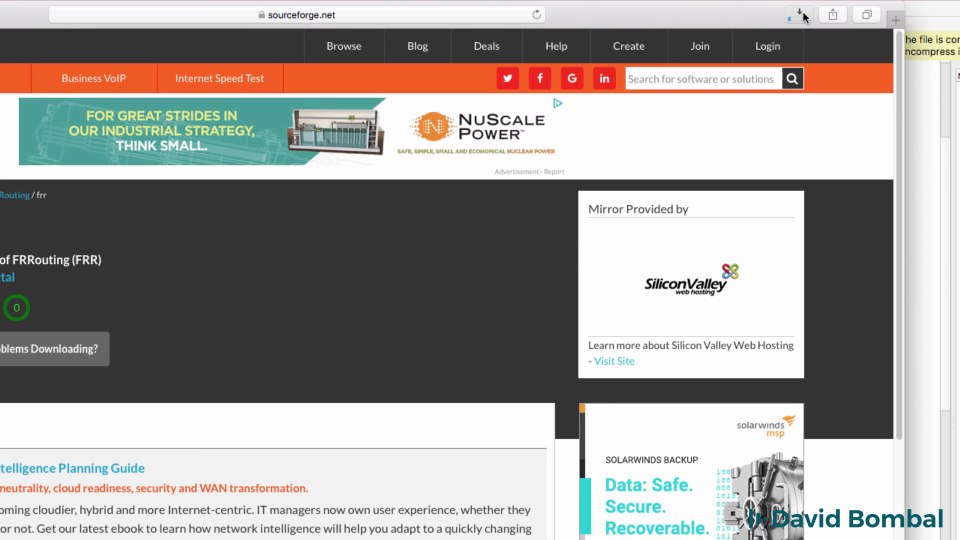
Check the frr4.0-vm0.1.qcow2.bz2 download progress and reveal the file in Downloads
click(803, 12)
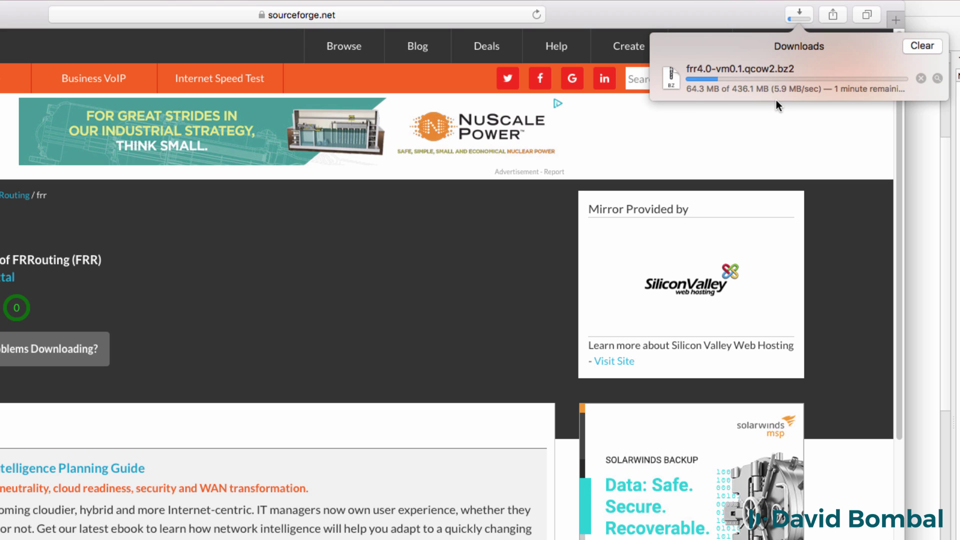
click(938, 80)
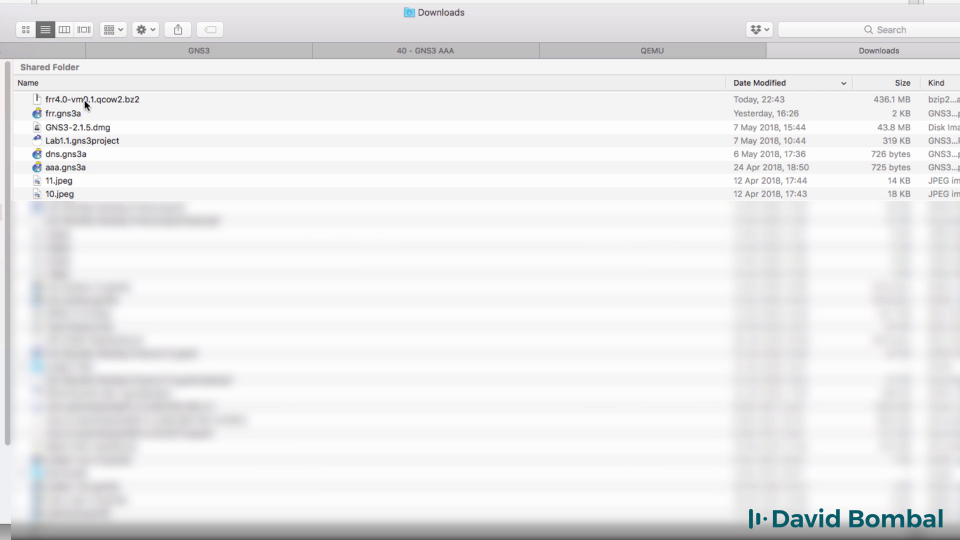
Extract frr4.0-vm0.1.qcow2.bz2 with The Unarchiver into a new folder named frr
click(84, 100)
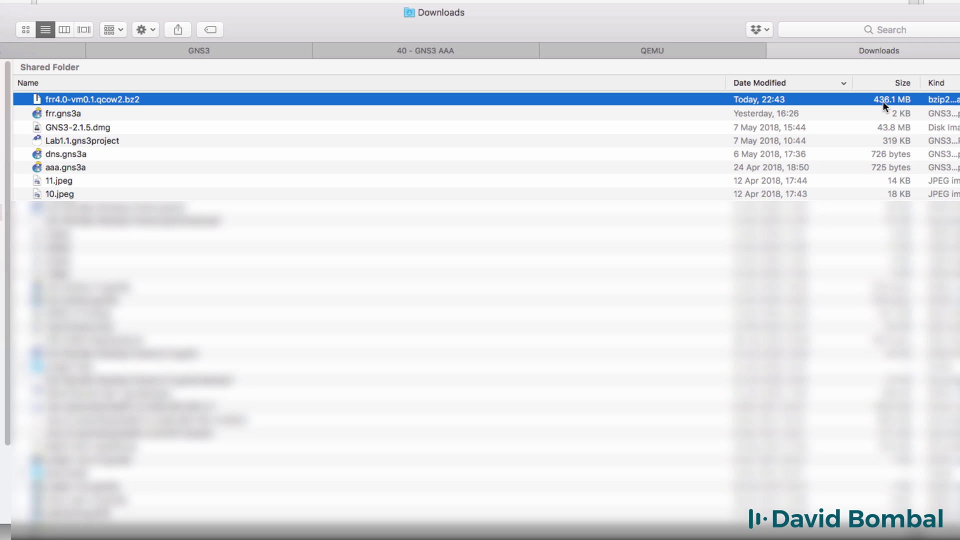
right_click(178, 105)
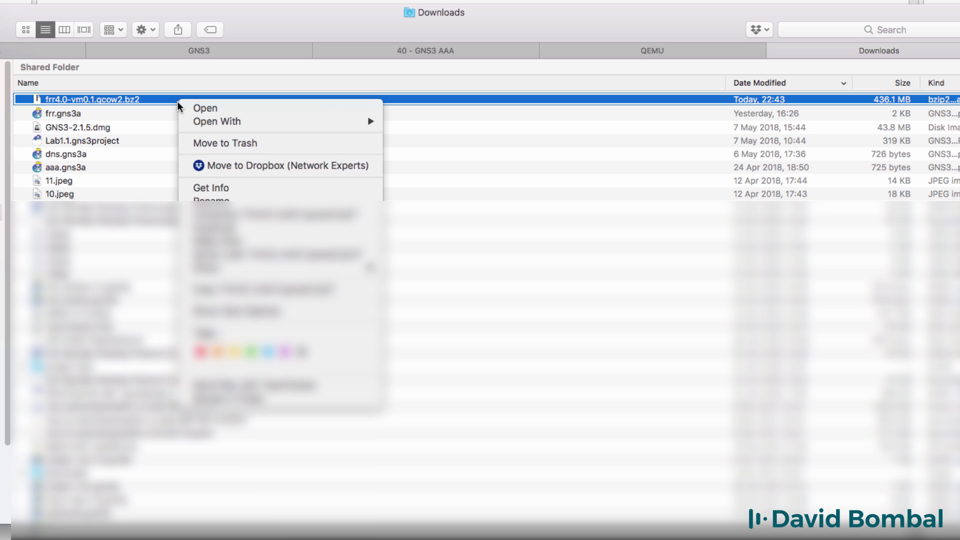
mouse_move(246, 119)
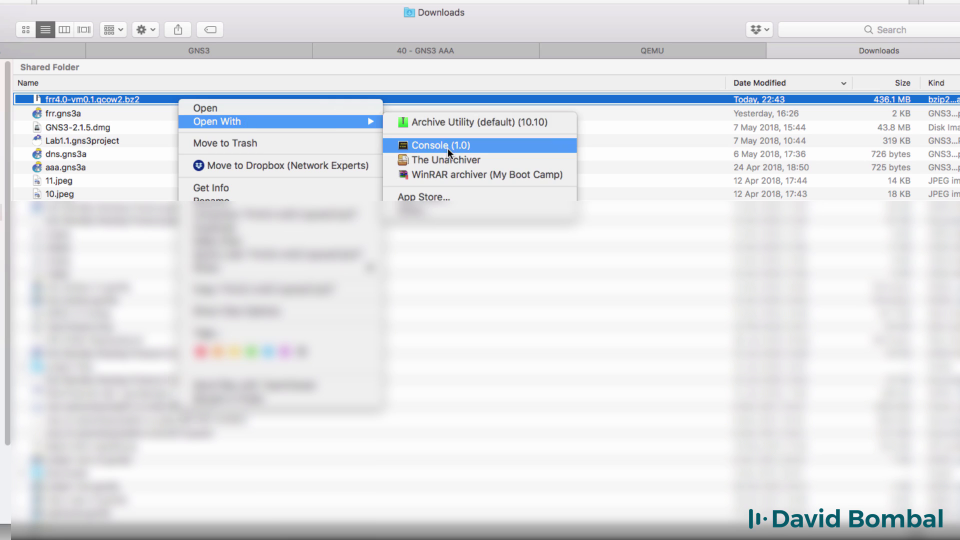
click(460, 163)
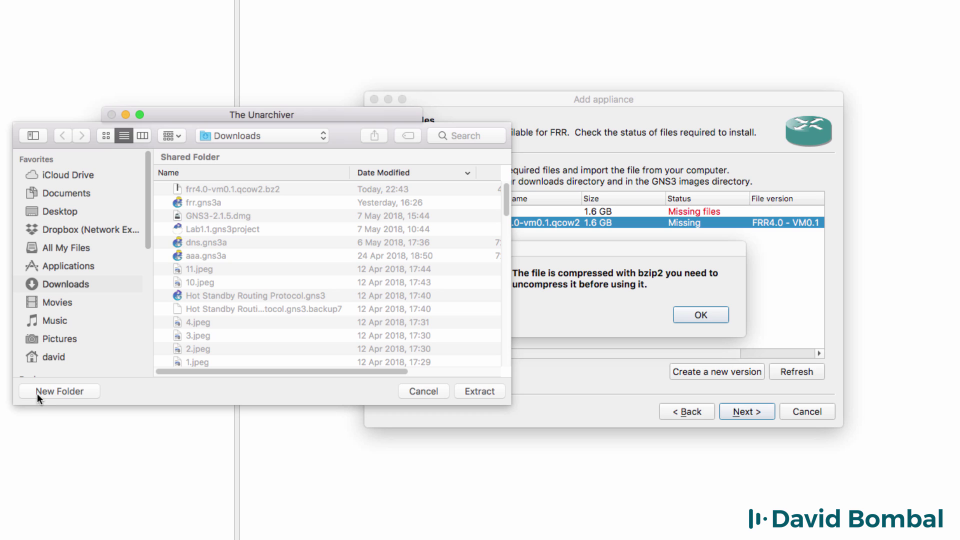
click(38, 395)
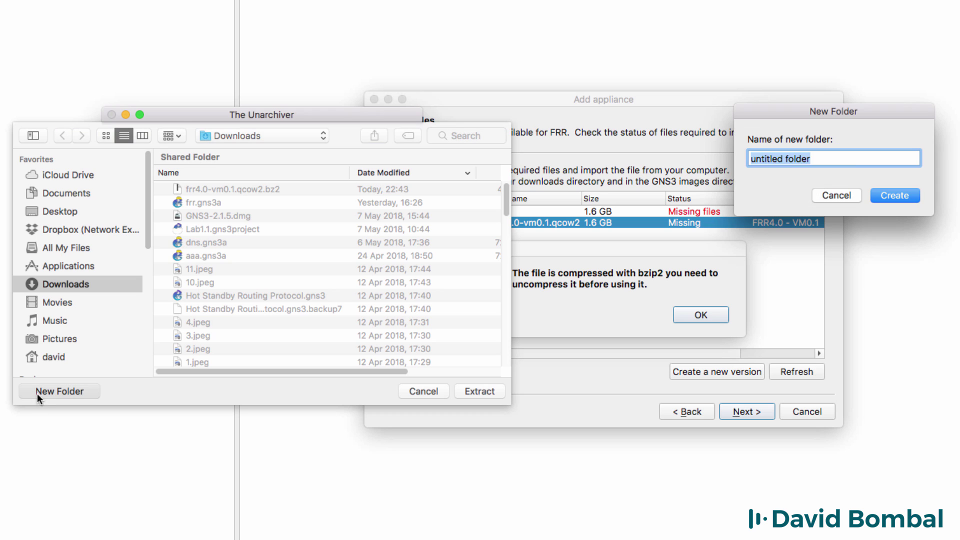
text(frr)
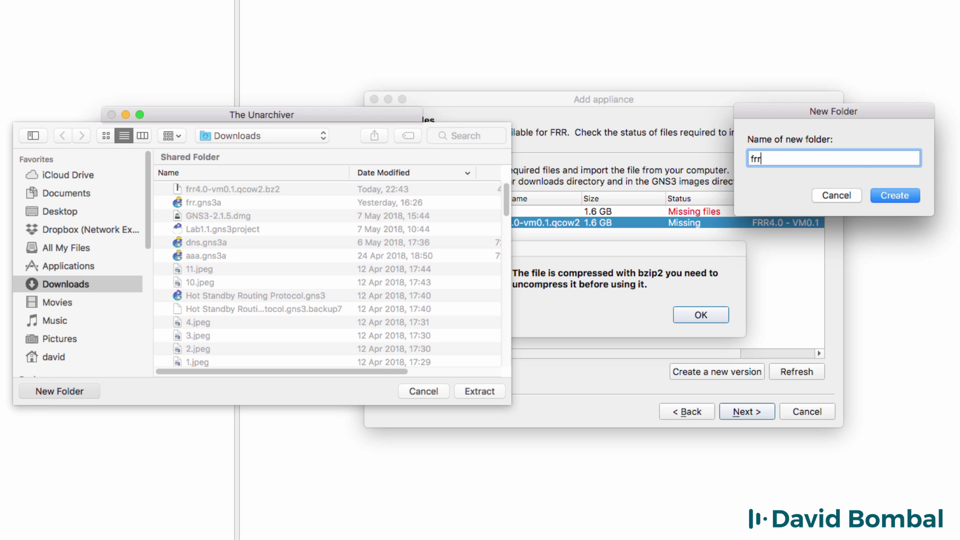
click(885, 196)
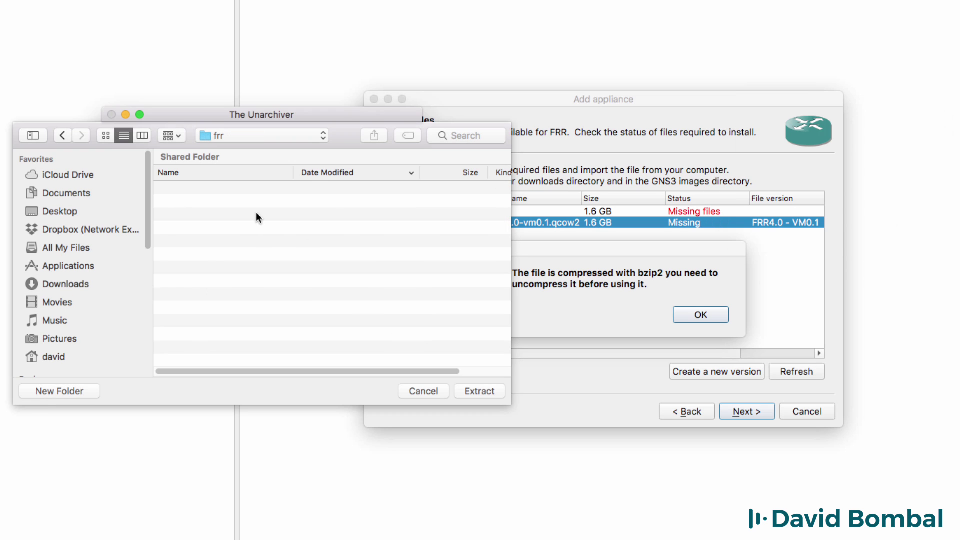
click(482, 394)
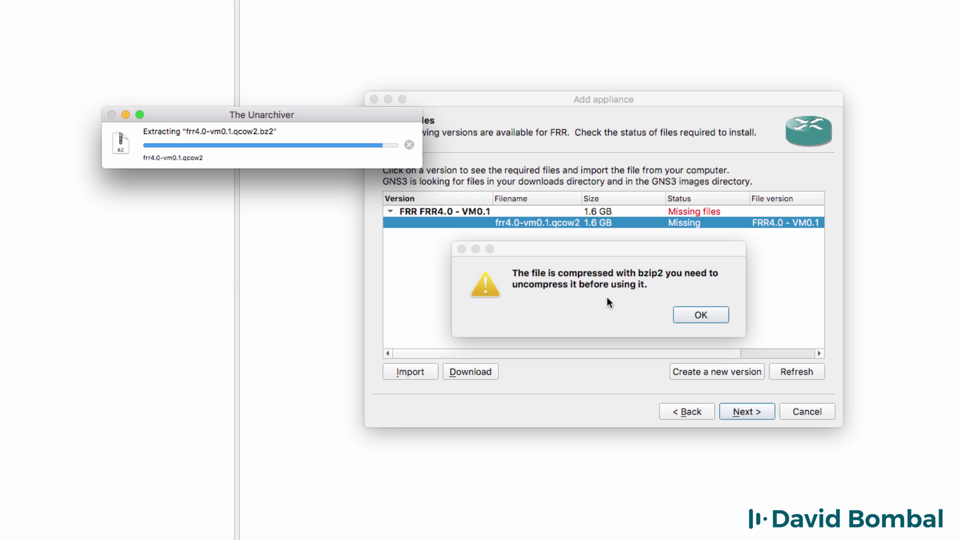
Dismiss the bzip2 warning, refresh the required files list and select frr4.0-vm0.1.qcow2
click(699, 314)
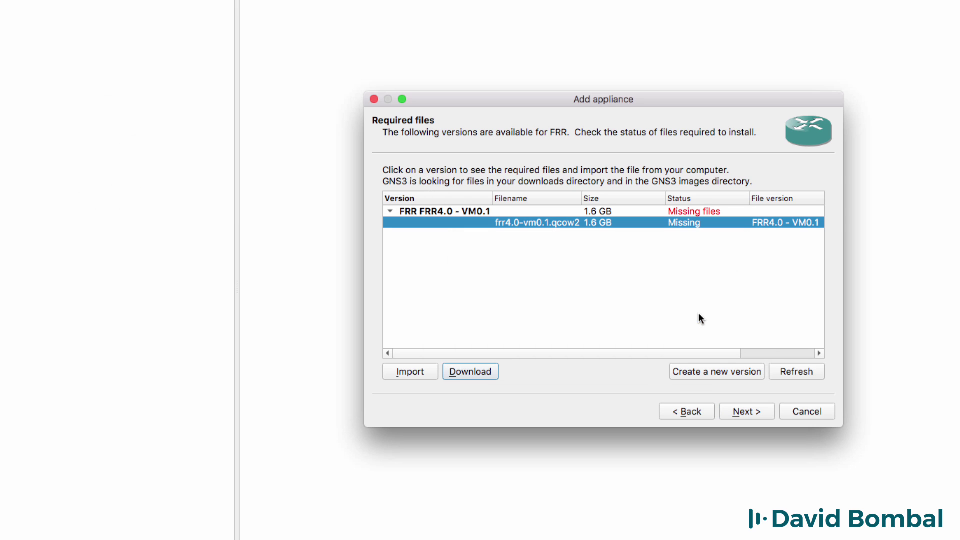
click(812, 372)
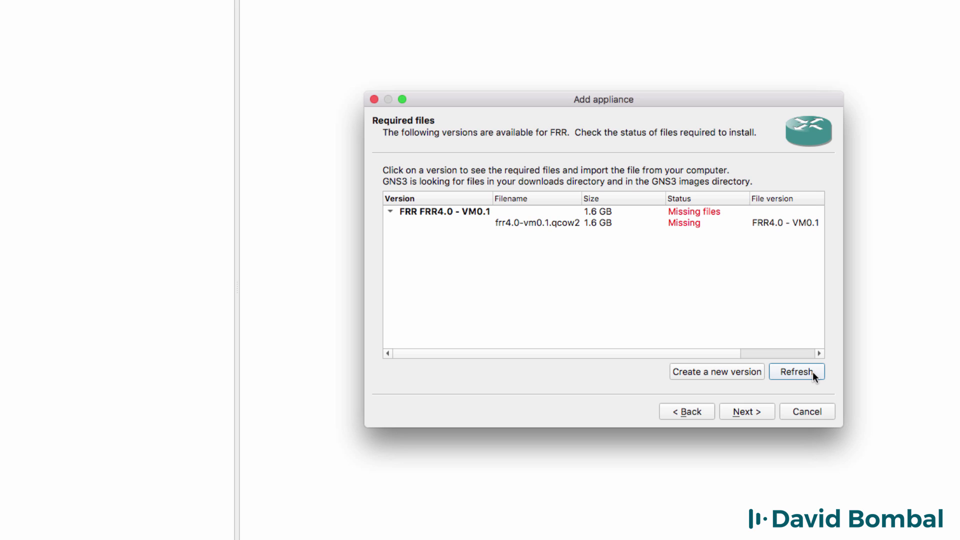
click(628, 222)
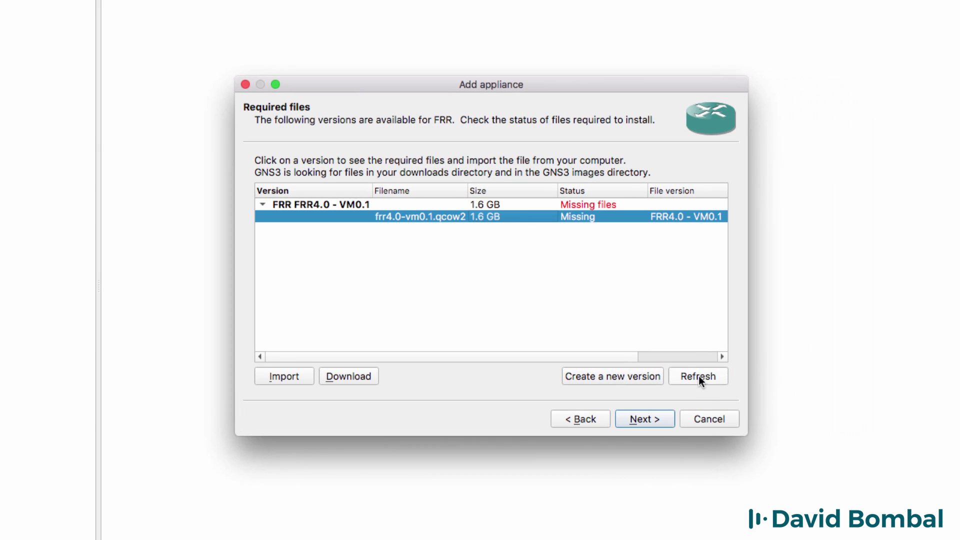
click(699, 379)
click(460, 217)
Import frr4.0-vm0.1.qcow2 from the frr folder and upload it to GNS3
click(296, 376)
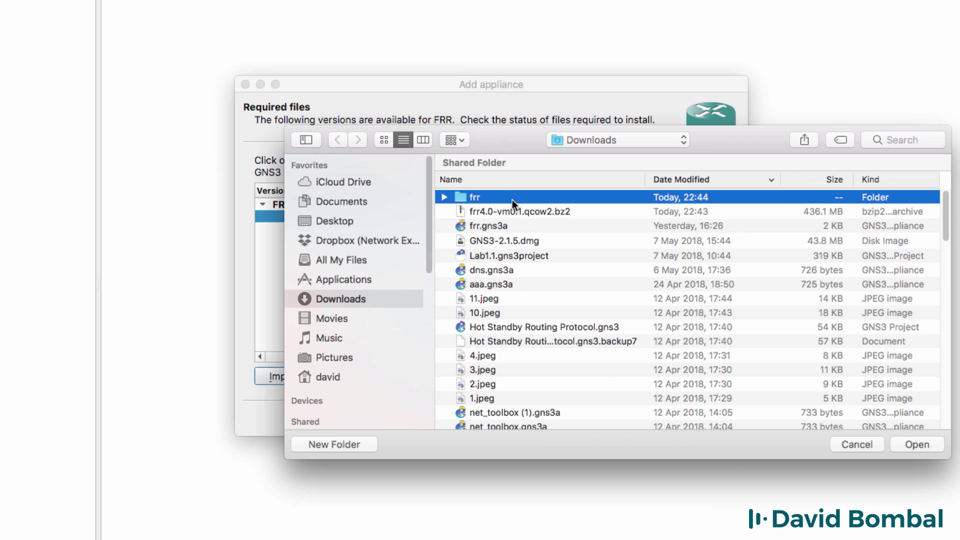
double_click(512, 198)
click(512, 197)
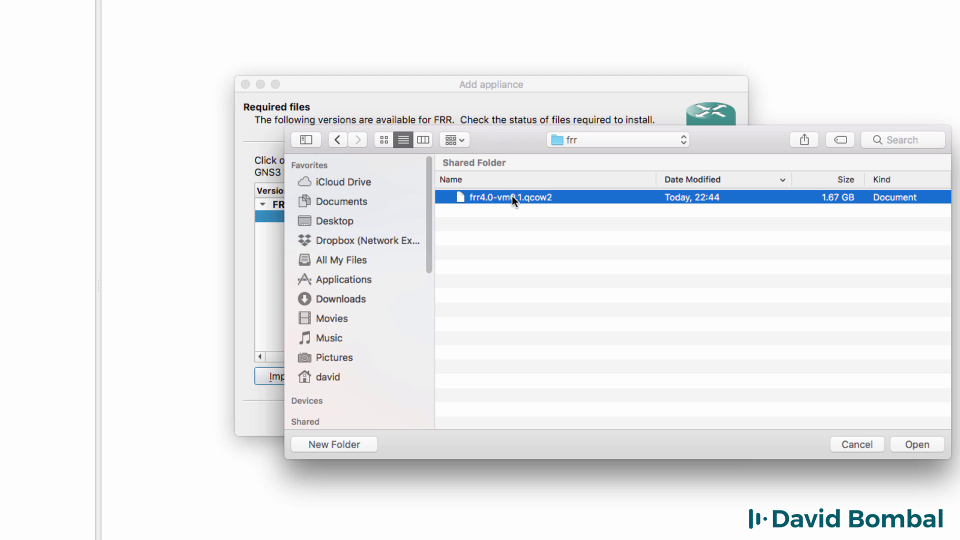
click(917, 445)
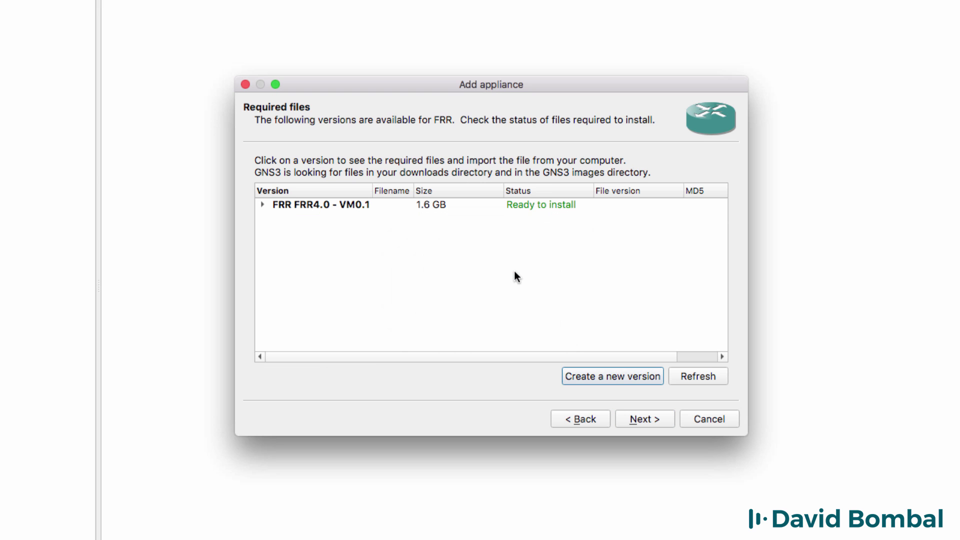
Select the FRR FRR4.0 - VM0.1 version and confirm installing it
click(262, 205)
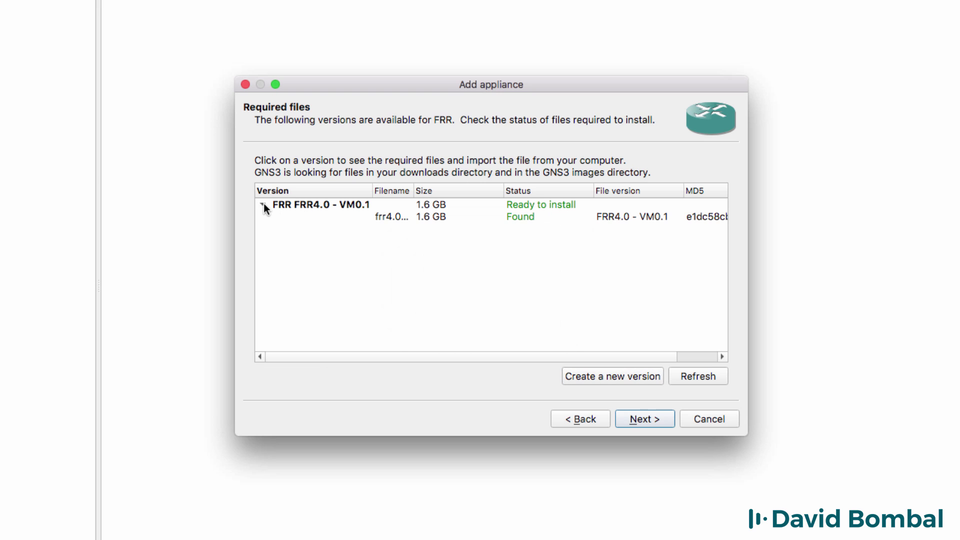
click(487, 216)
click(485, 207)
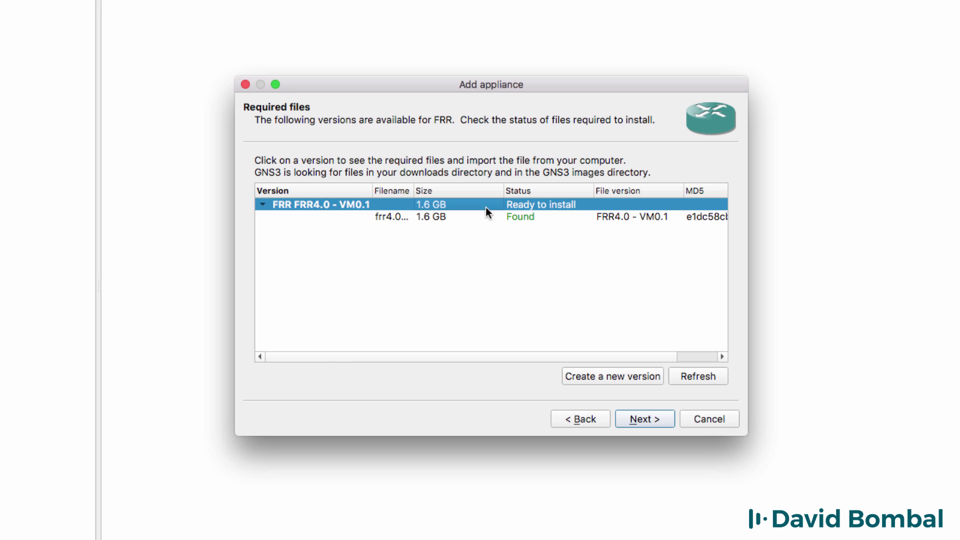
click(658, 422)
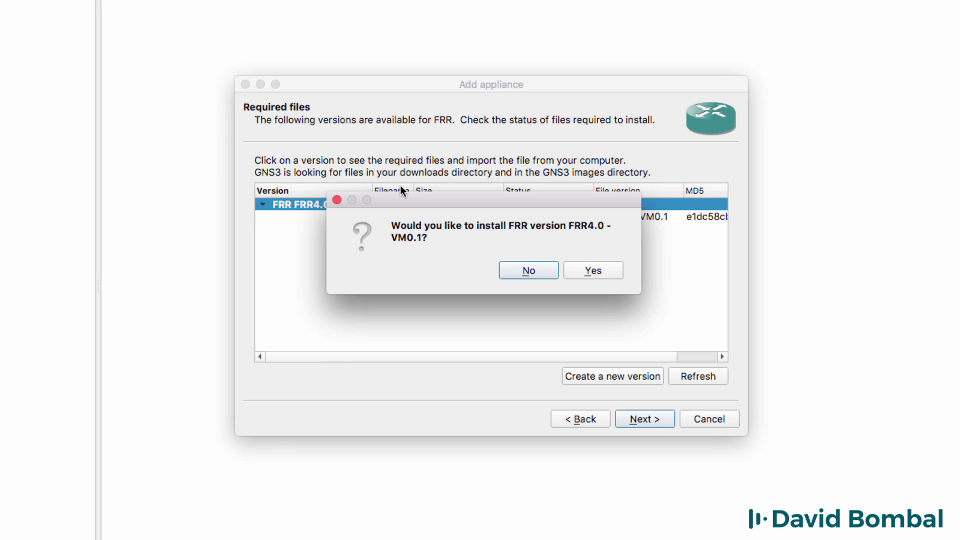
drag(428, 201, 428, 242)
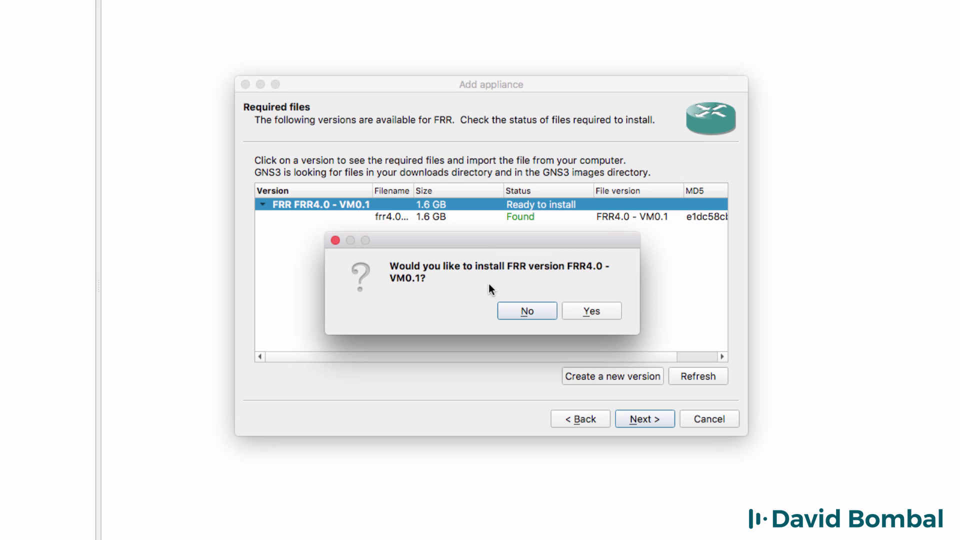
click(583, 310)
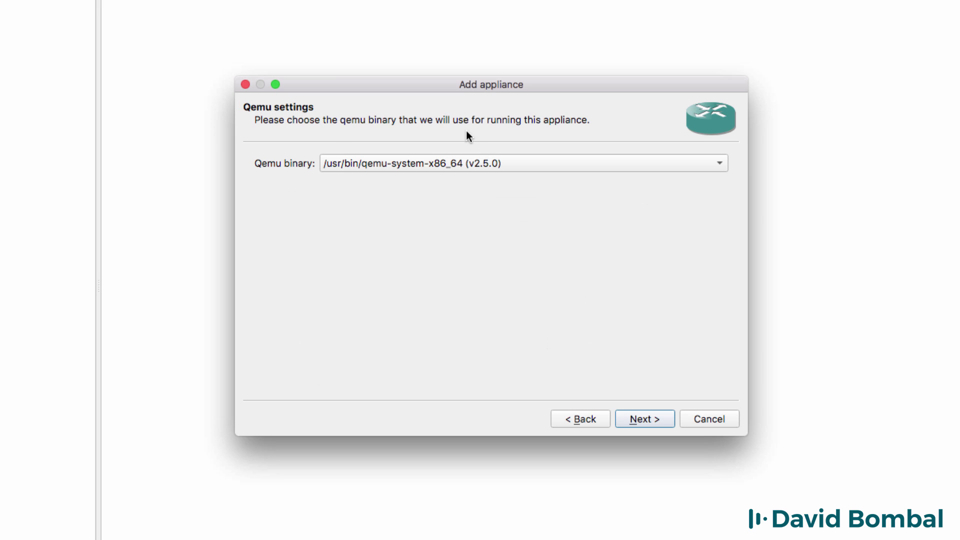
Accept the default Qemu binary and summary values (Adapters, Ram, Arch, Kvm, Console type)
click(640, 421)
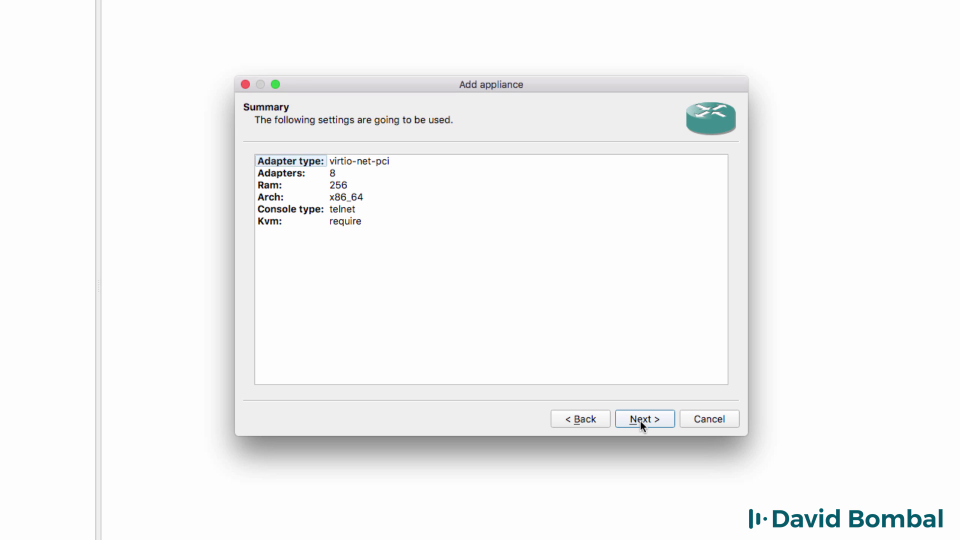
click(300, 174)
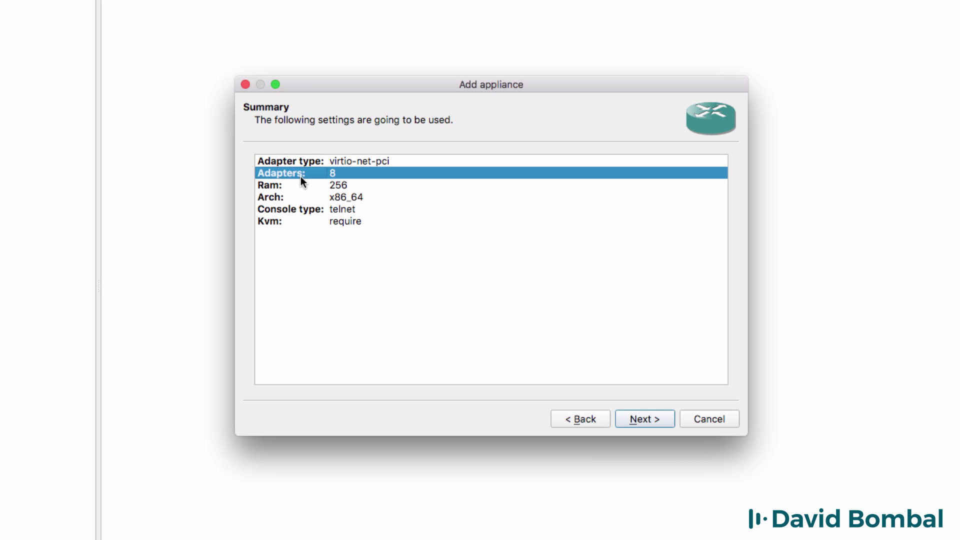
click(296, 187)
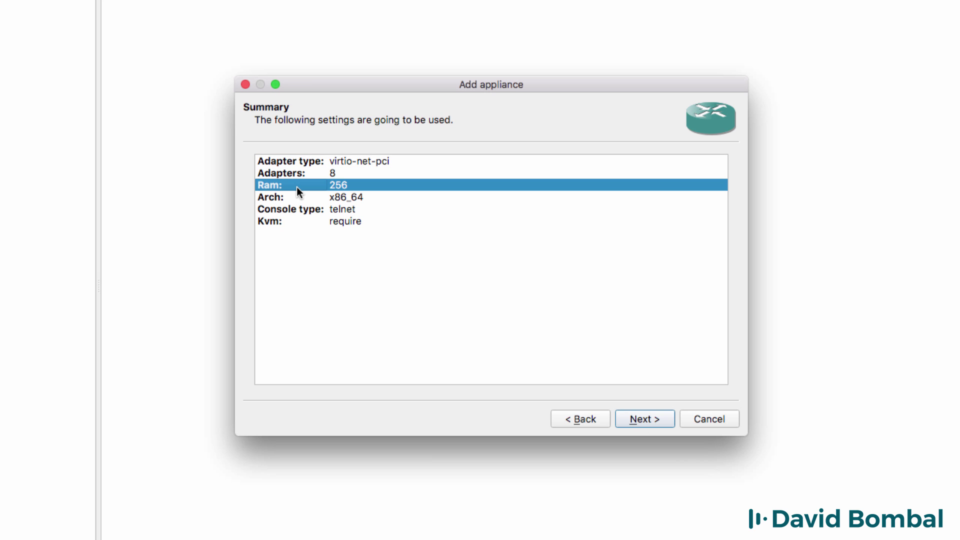
click(298, 198)
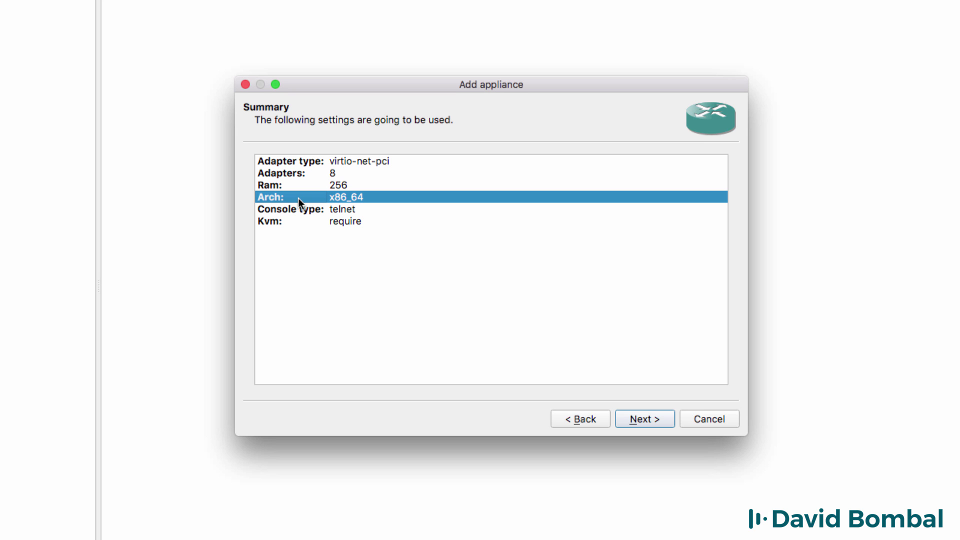
click(298, 227)
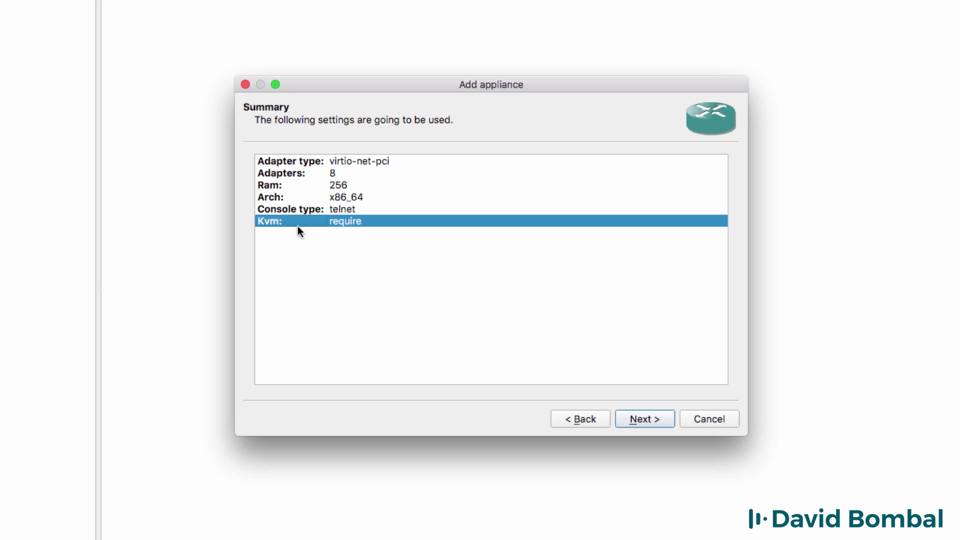
click(298, 209)
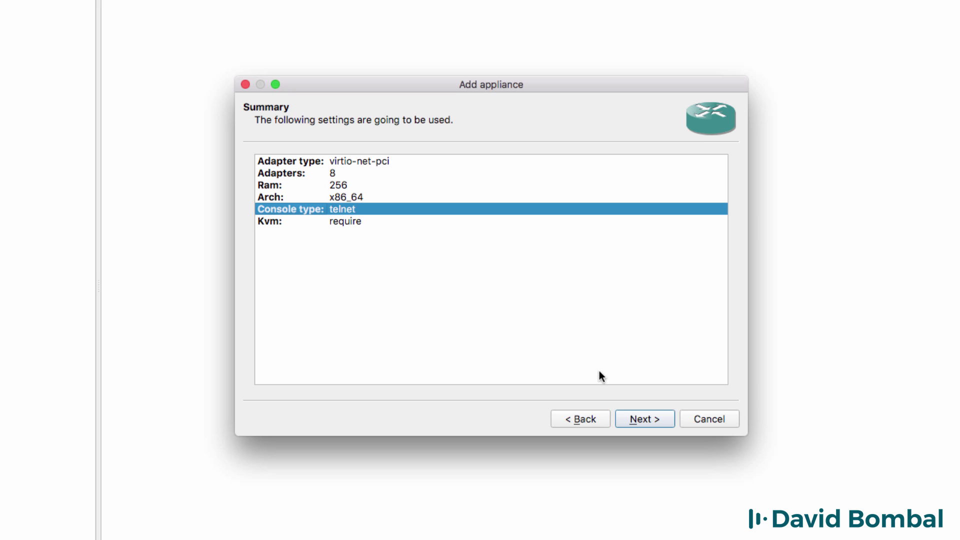
click(659, 419)
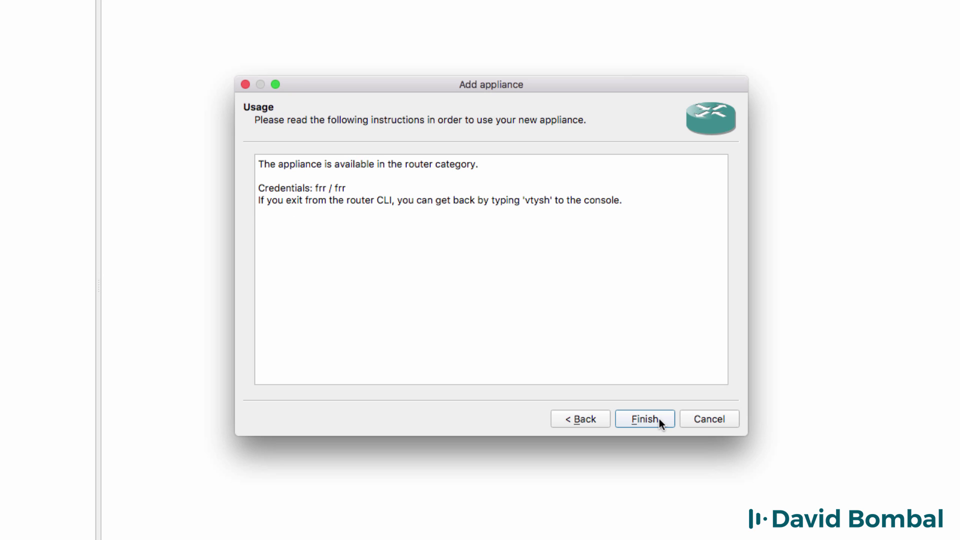
Copy all of the appliance's Usage instructions text
drag(652, 202, 258, 155)
right_click(422, 161)
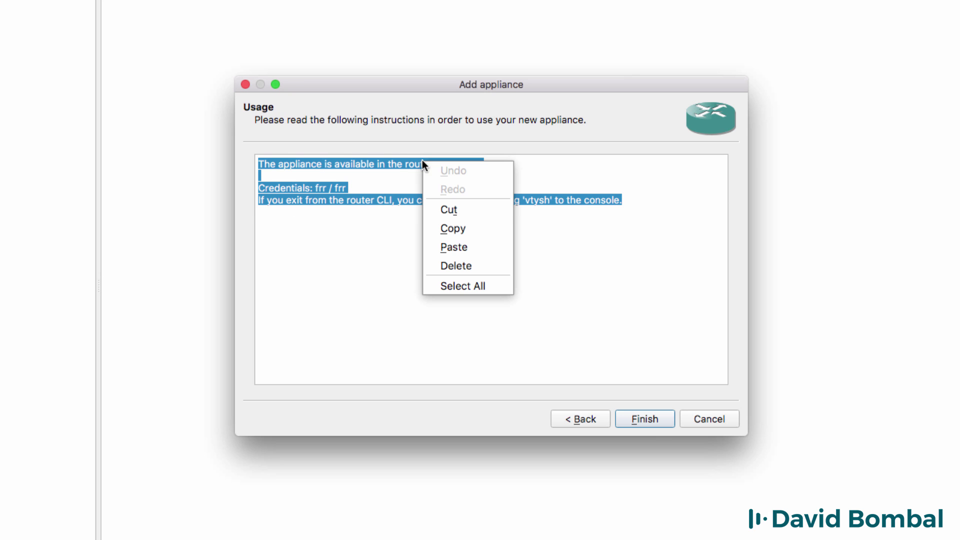
click(459, 228)
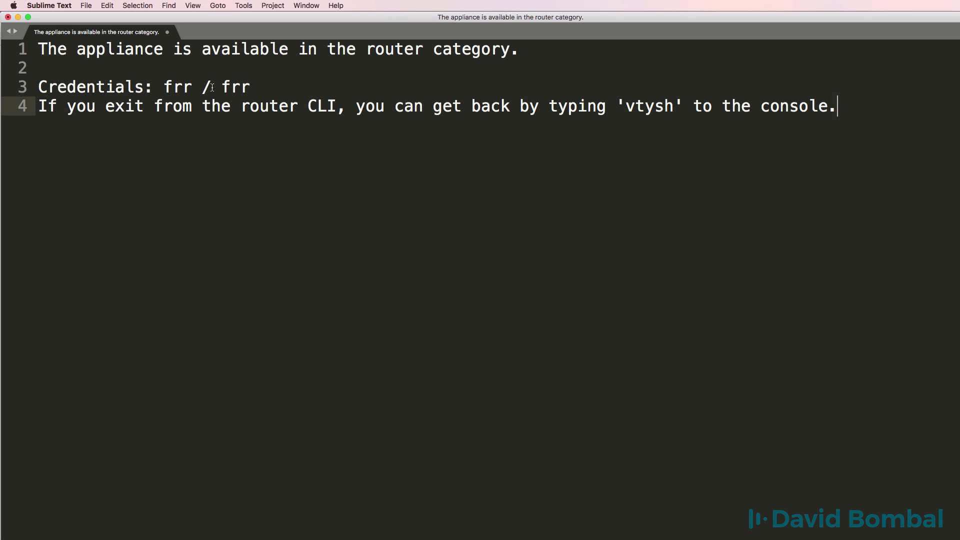
Review the pasted login credentials and vtysh command lines, then finish adding the FRR appliance
drag(250, 87, 38, 85)
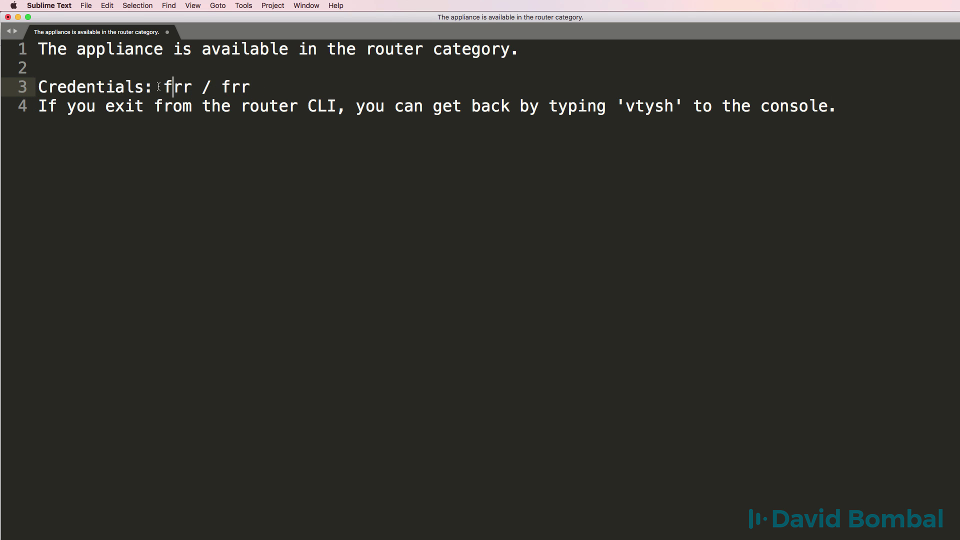
drag(158, 86, 274, 87)
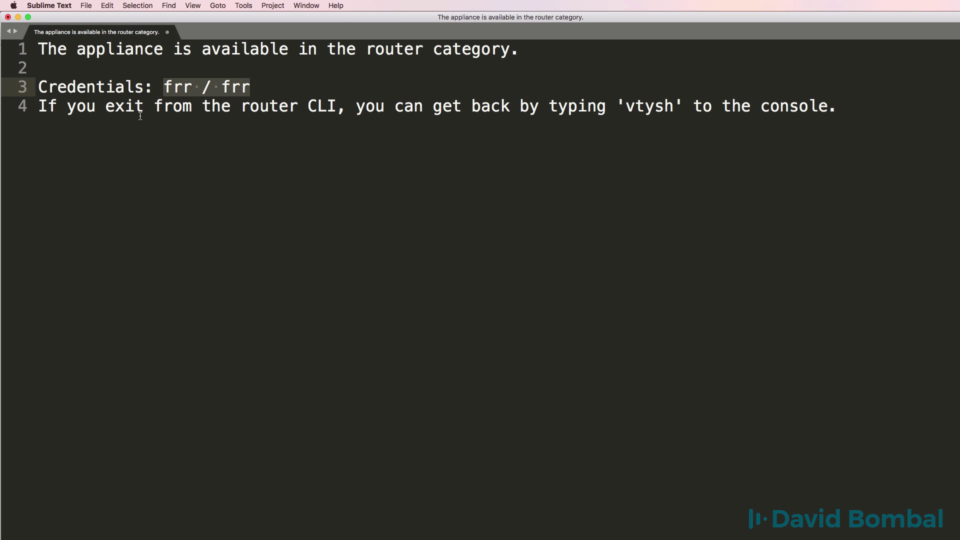
drag(126, 107, 869, 104)
click(650, 126)
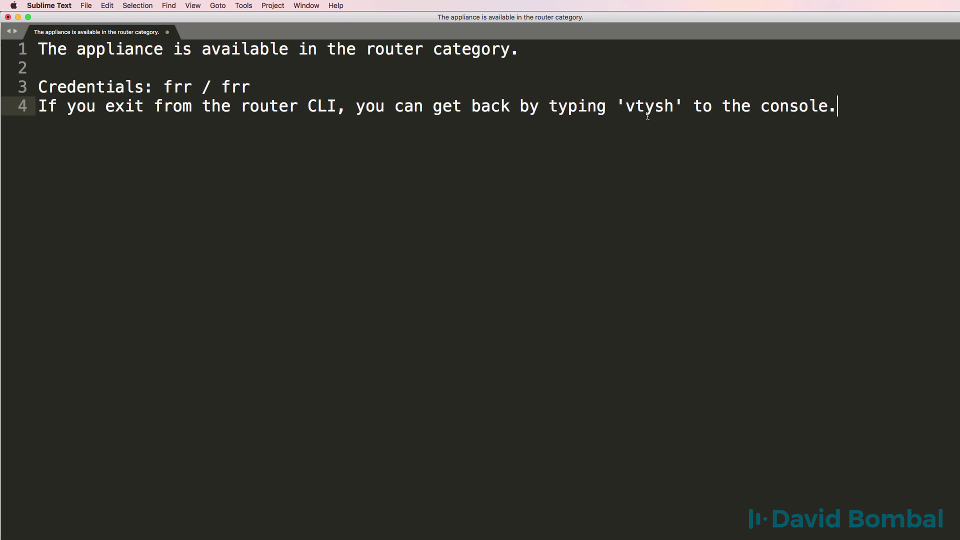
drag(627, 108, 853, 112)
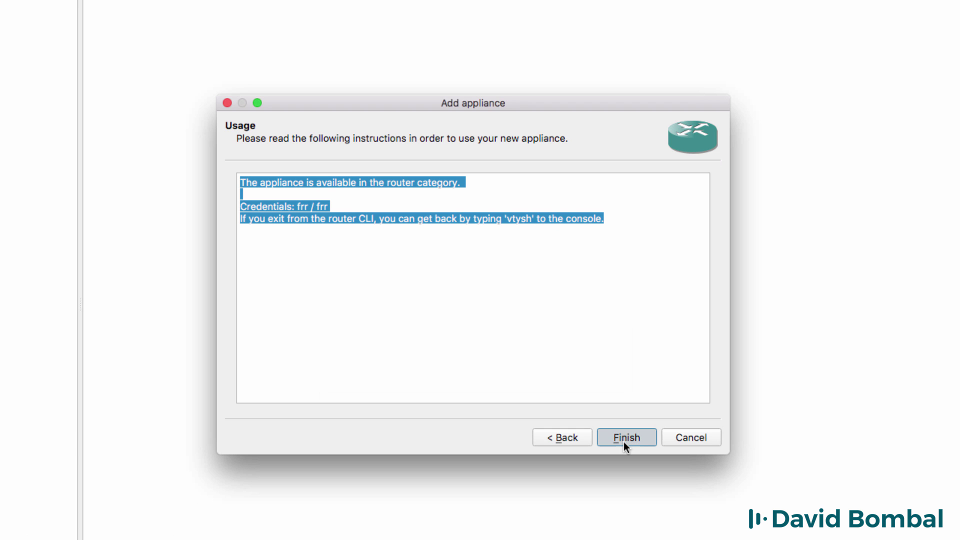
click(576, 385)
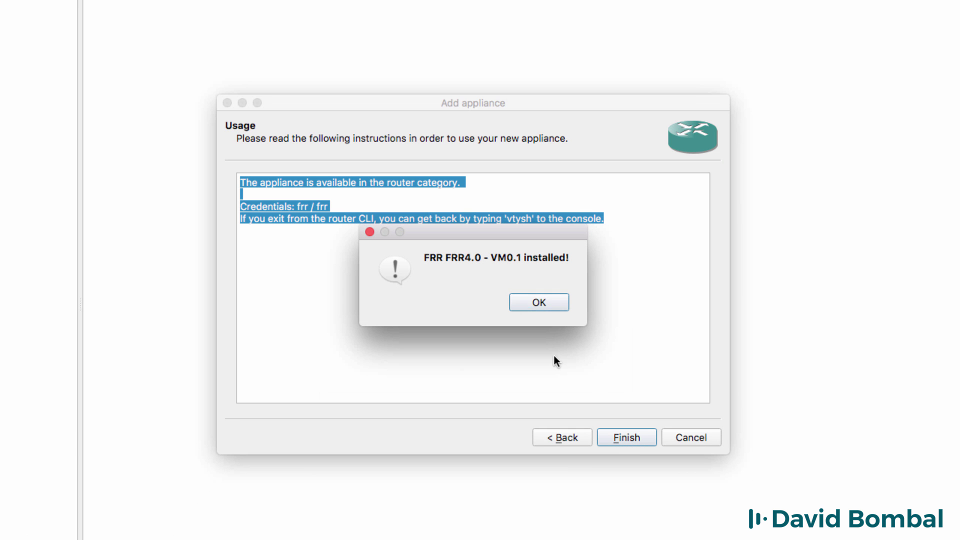
Dismiss the installed message, check the FRR entry's details, and list only Installed appliances
click(537, 302)
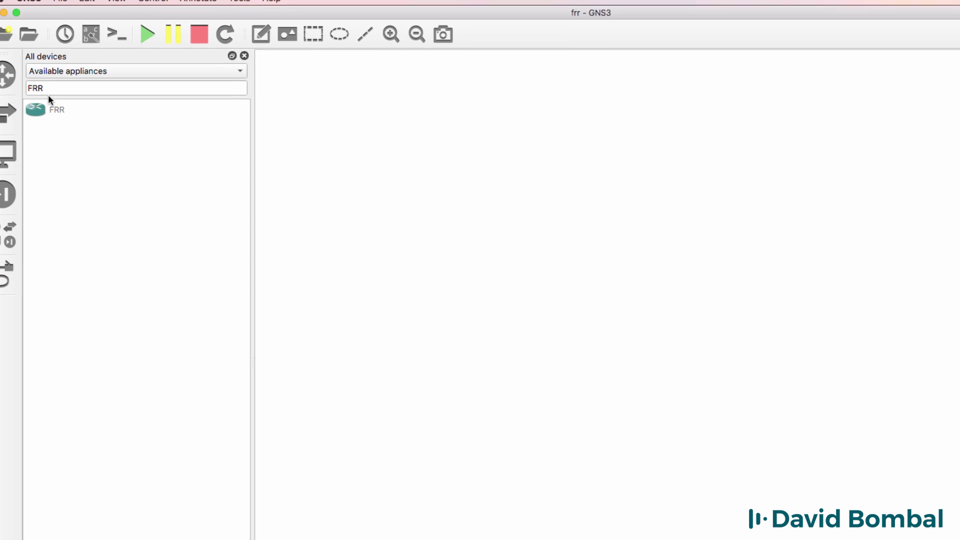
click(124, 125)
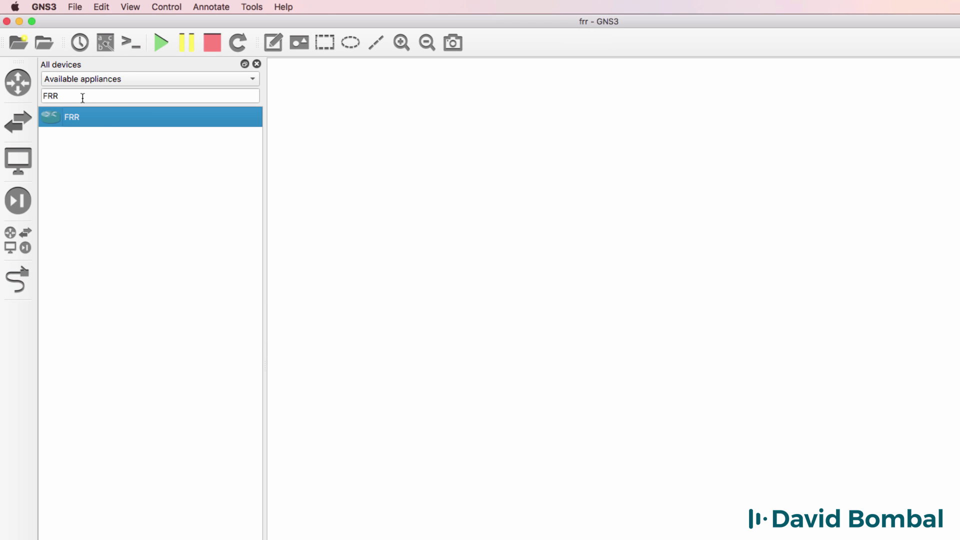
drag(82, 97, 30, 94)
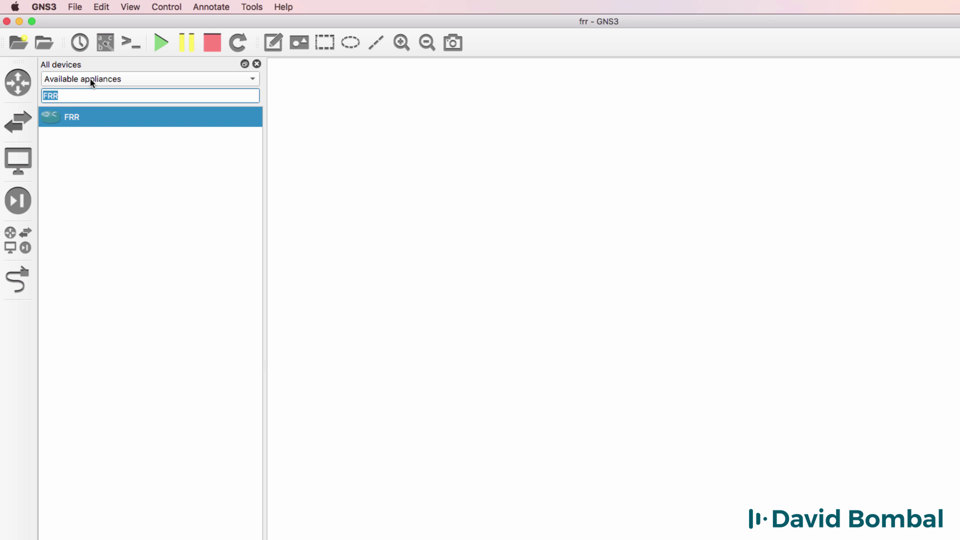
double_click(98, 121)
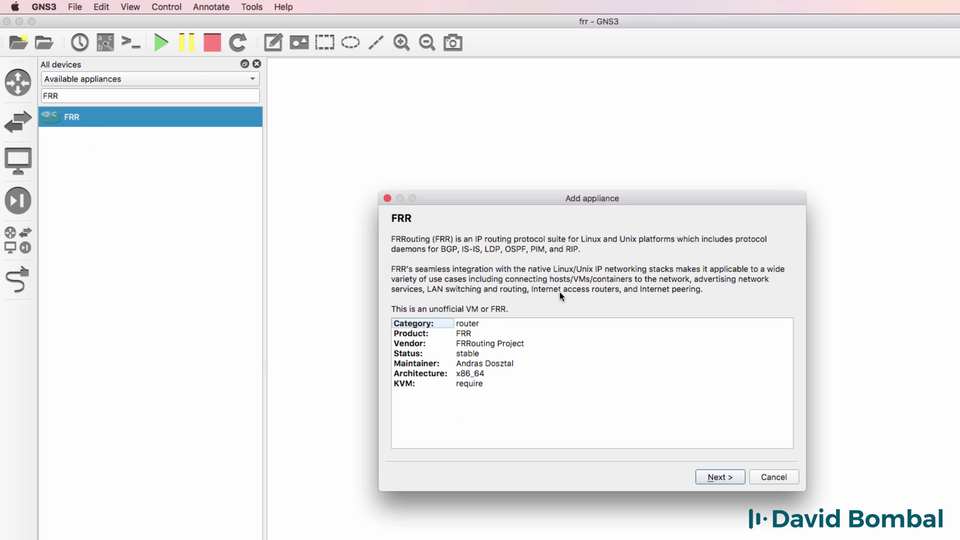
click(772, 478)
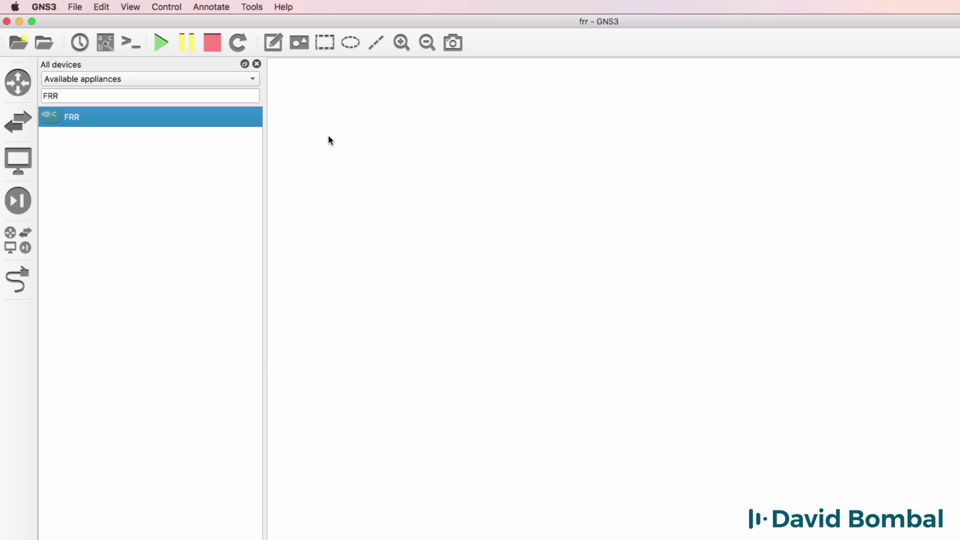
click(140, 79)
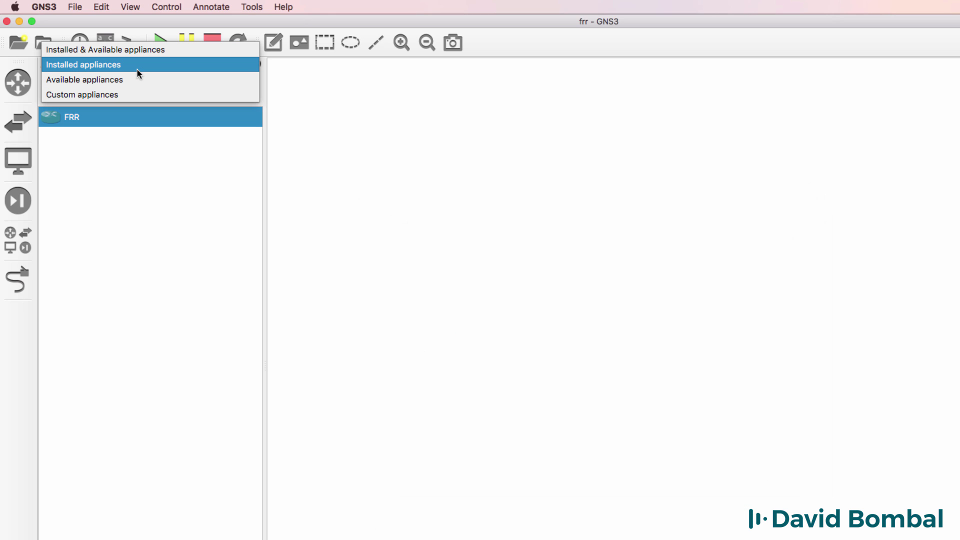
click(137, 70)
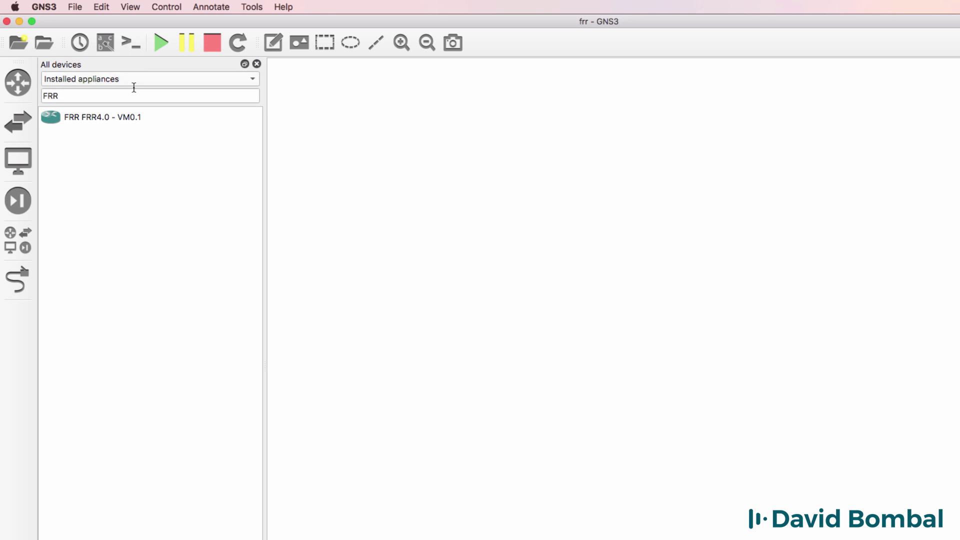